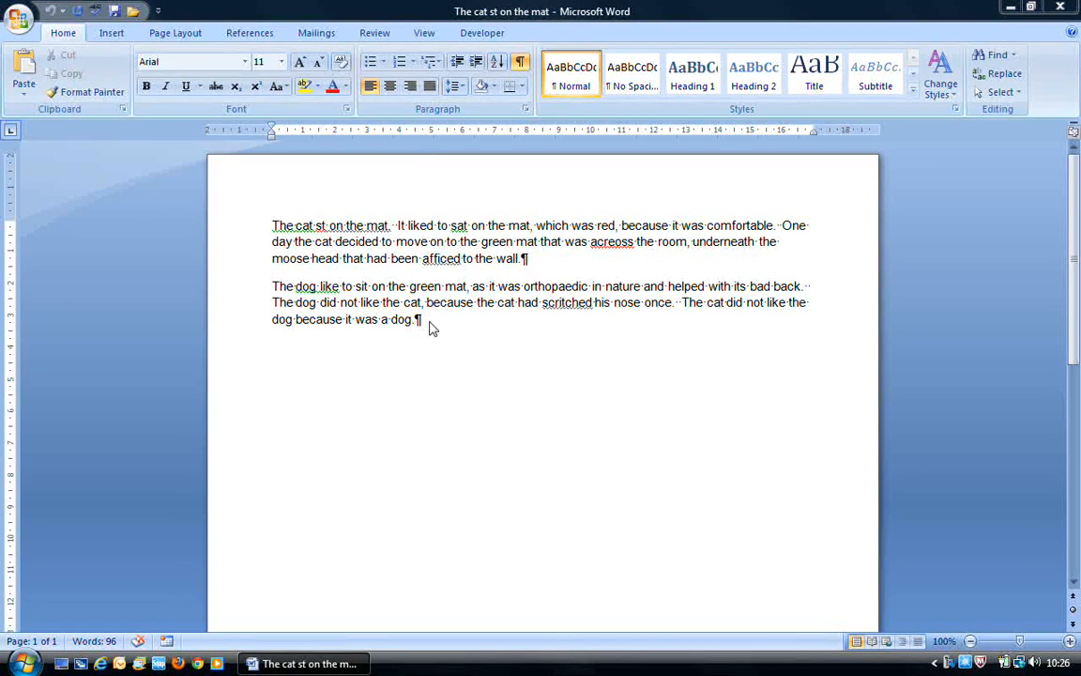
Step: Change the font of both paragraphs to Comic Sans MS
double_click(241, 232)
drag(245, 293, 251, 340)
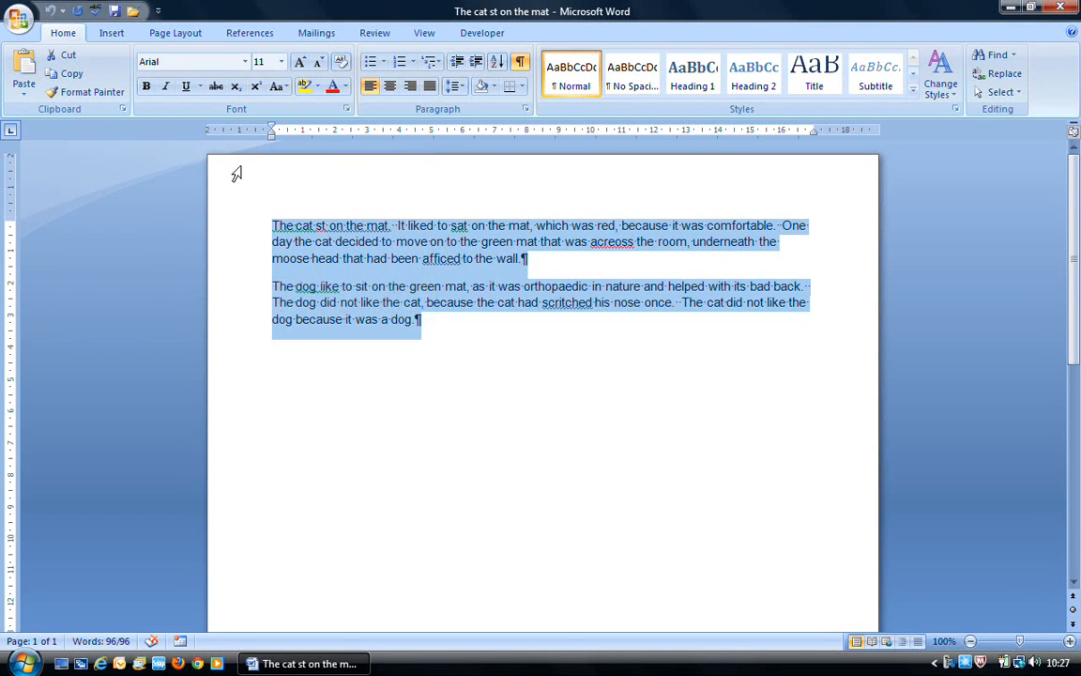
click(245, 65)
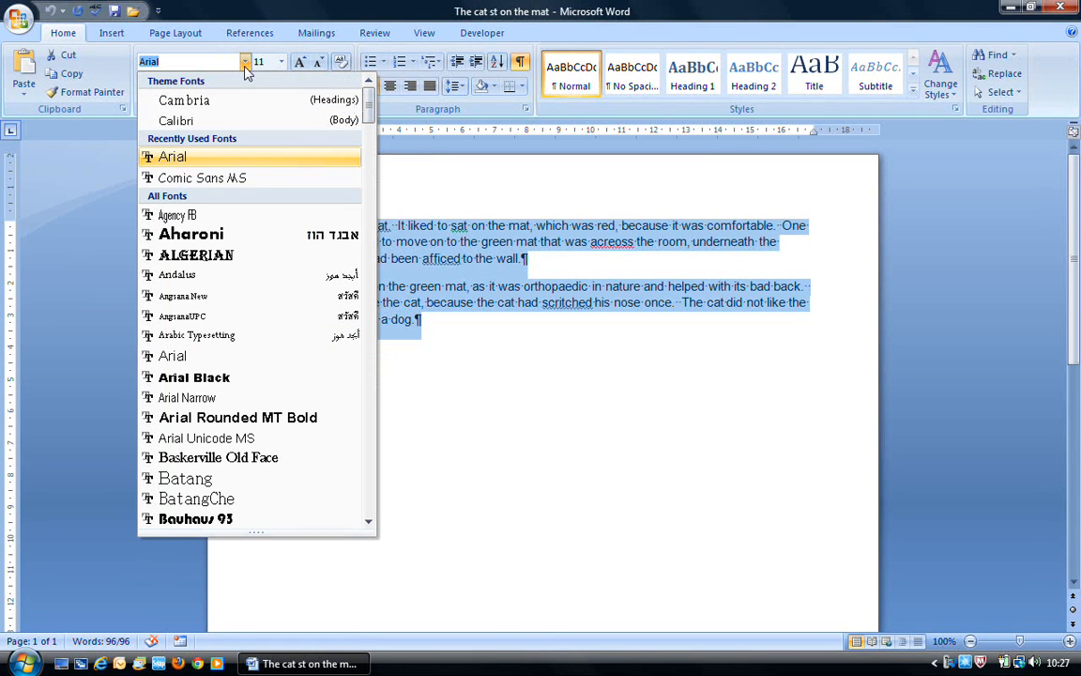
click(236, 183)
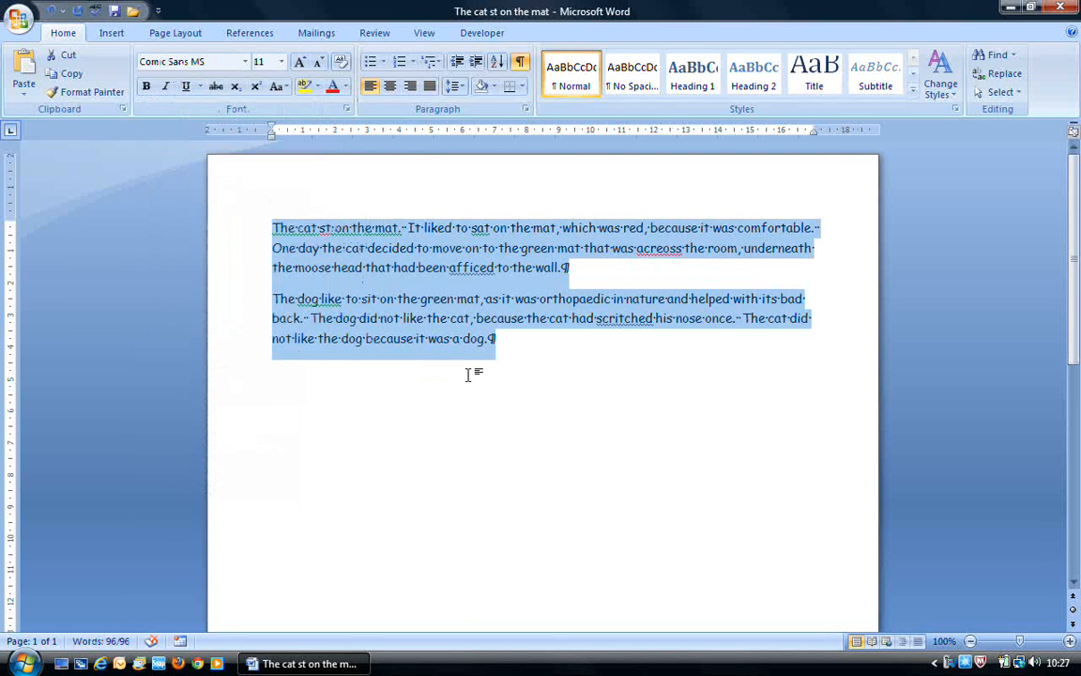
click(539, 385)
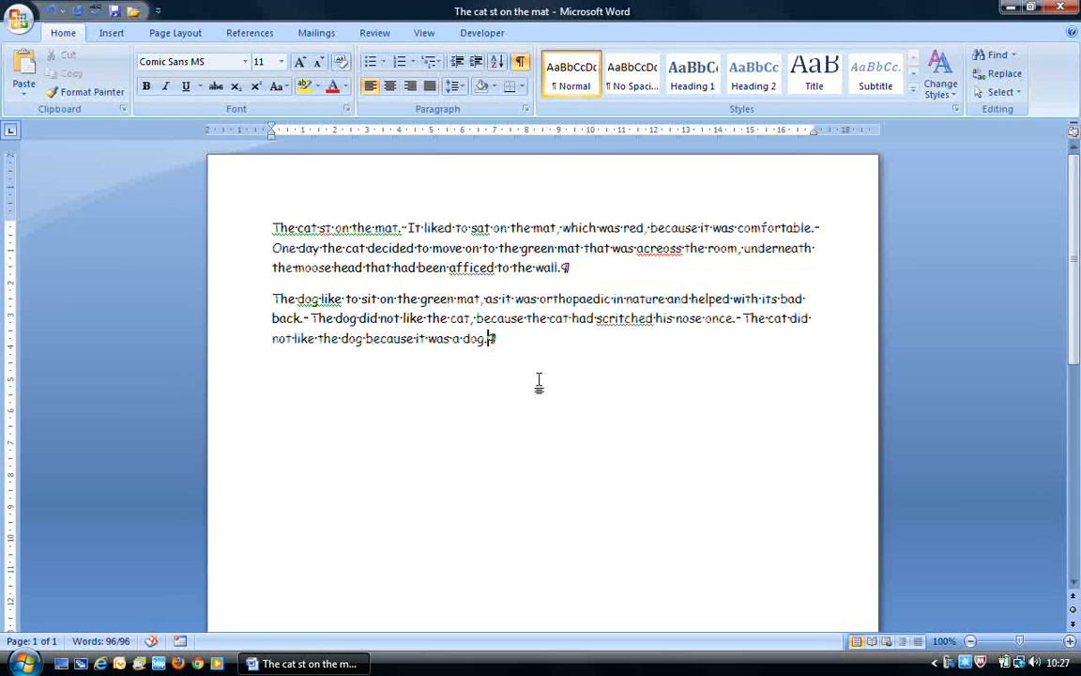
Step: Set the font size of both paragraphs to 15
drag(252, 230, 249, 369)
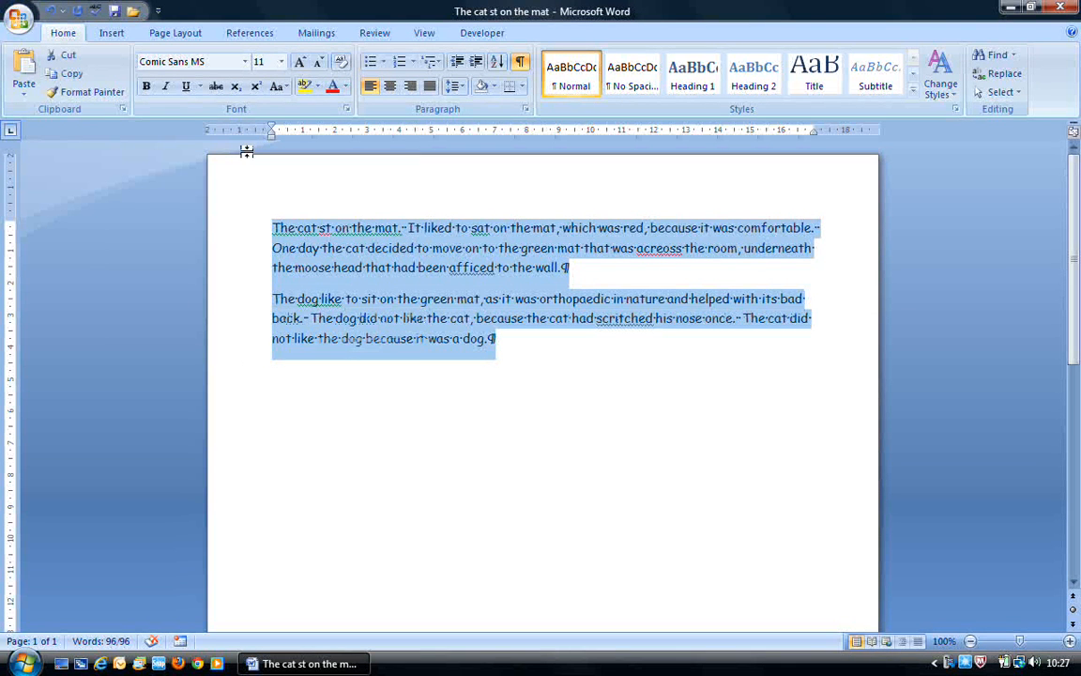
click(282, 62)
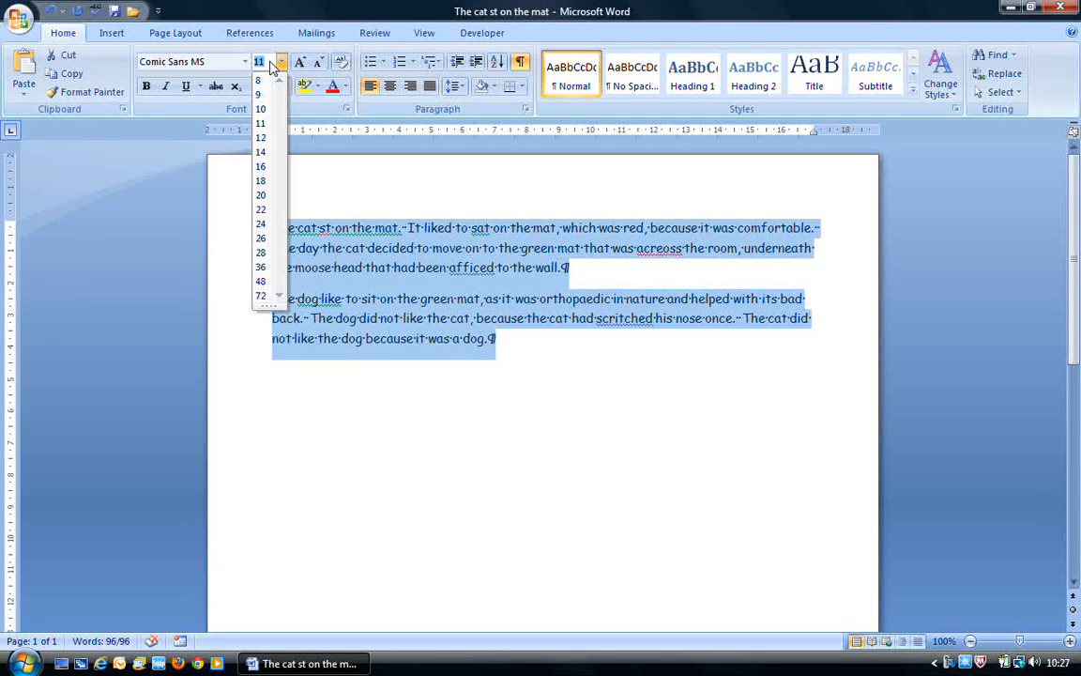
text(15)
key(Return)
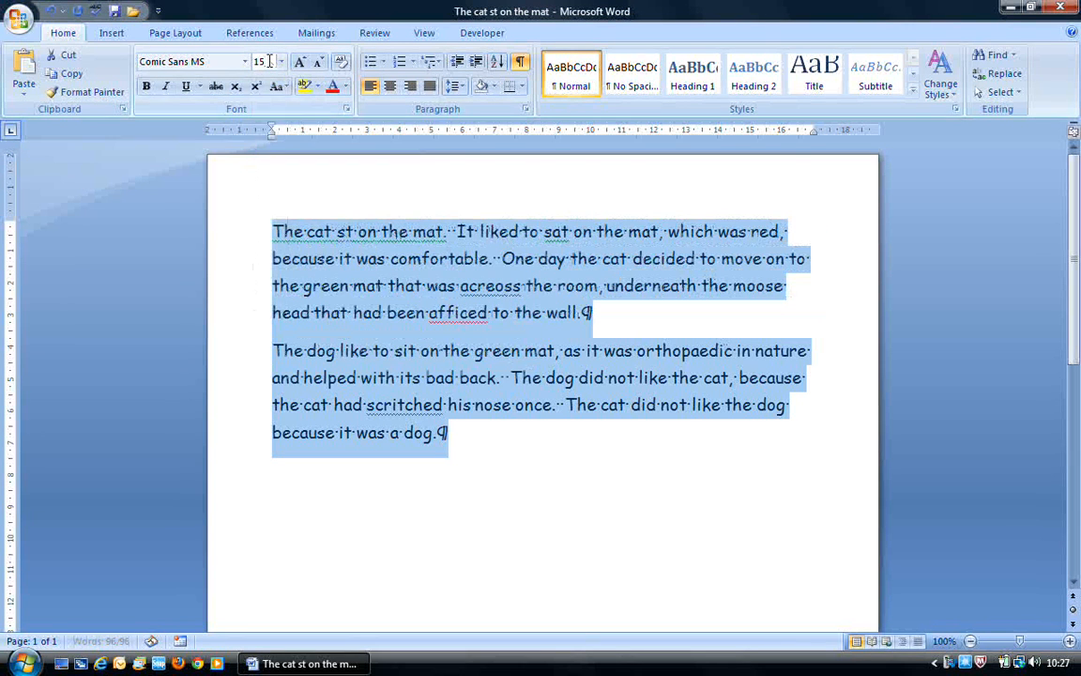
click(558, 464)
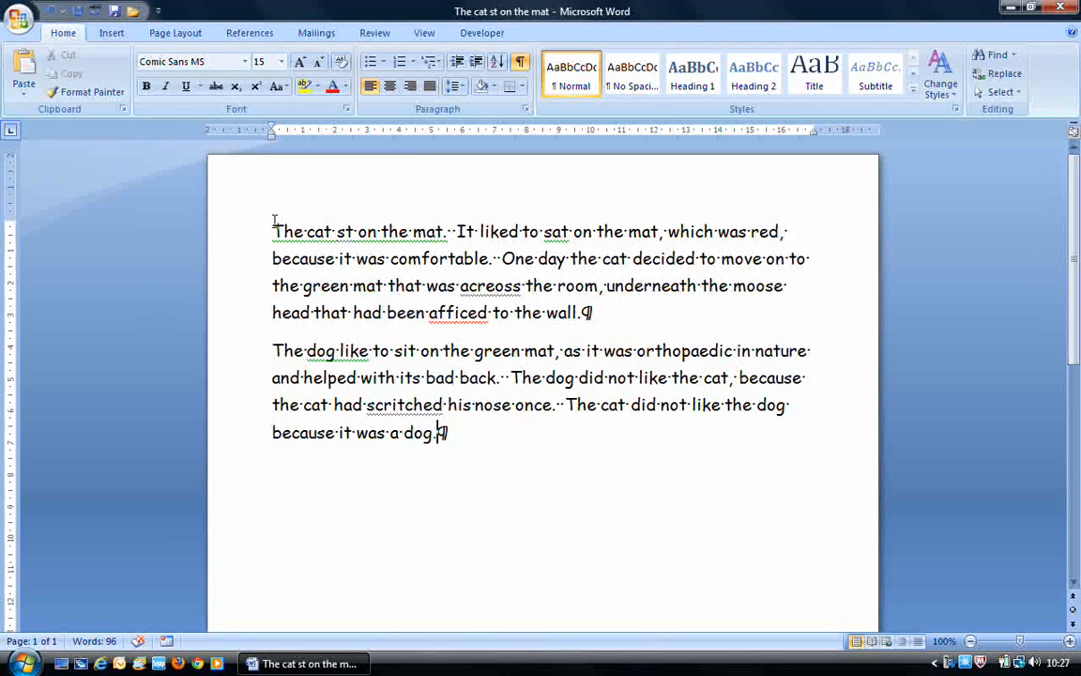
Step: Make the first sentence, "The cat st on the mat.", bold
drag(273, 231, 448, 242)
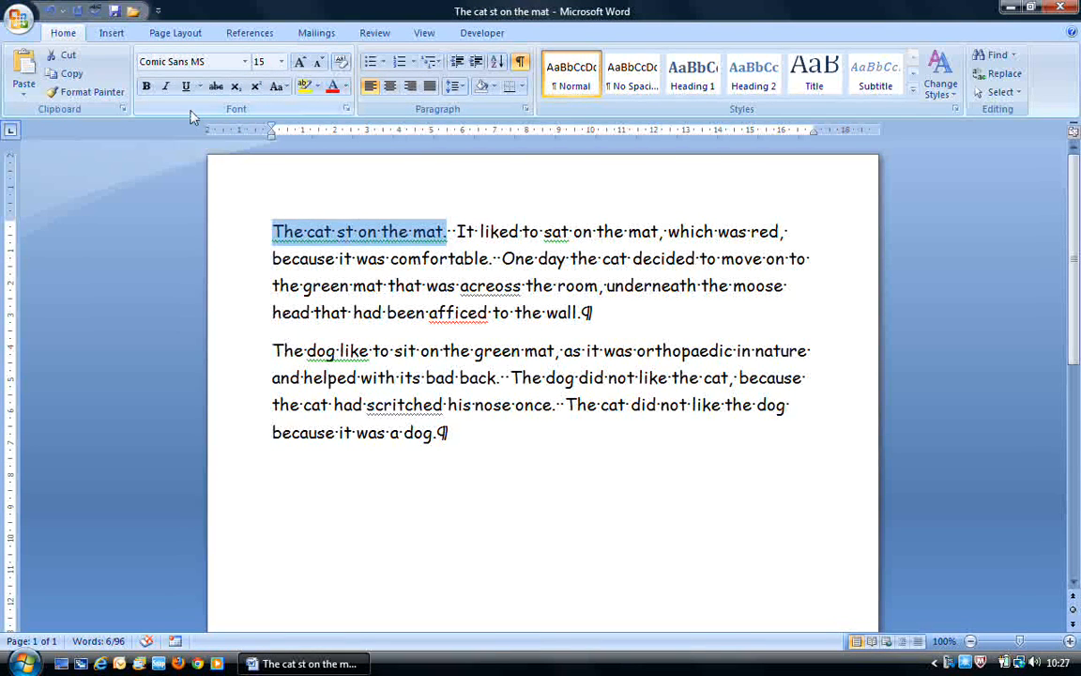
click(146, 87)
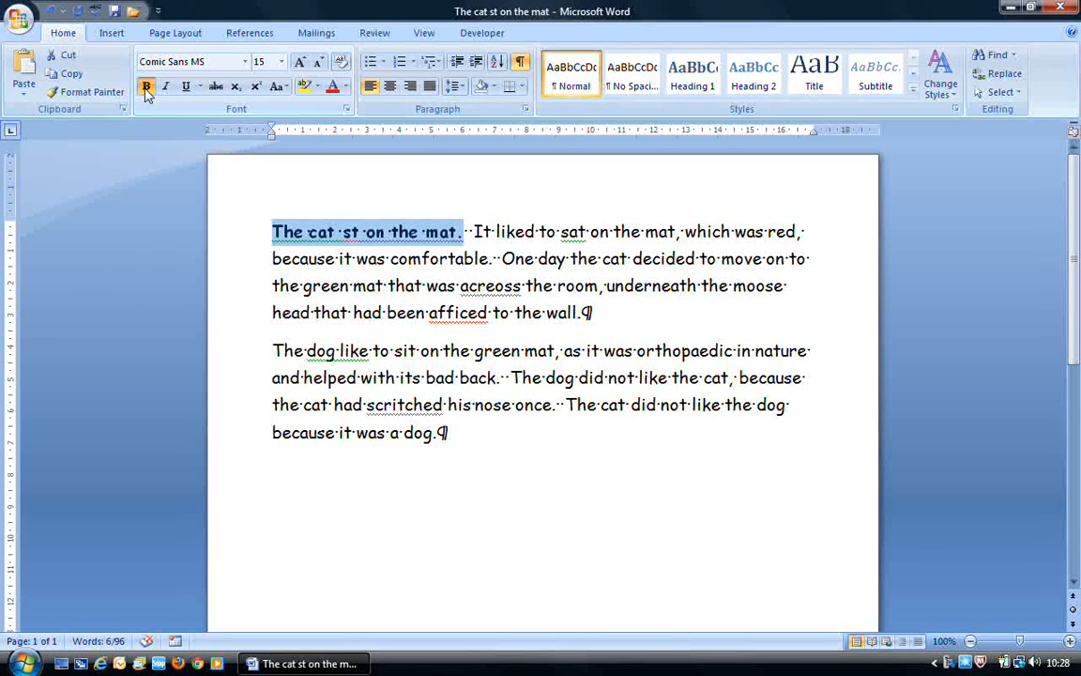
click(500, 546)
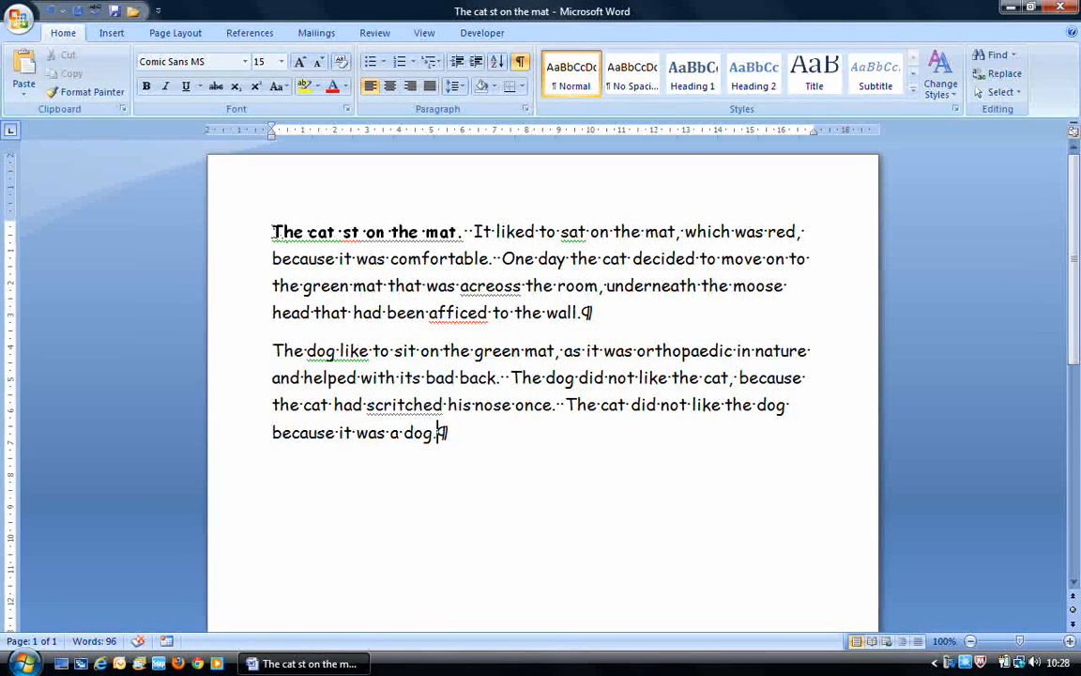
Step: Apply italics and a single underline to the first sentence, "The cat st on the mat."
drag(273, 231, 461, 233)
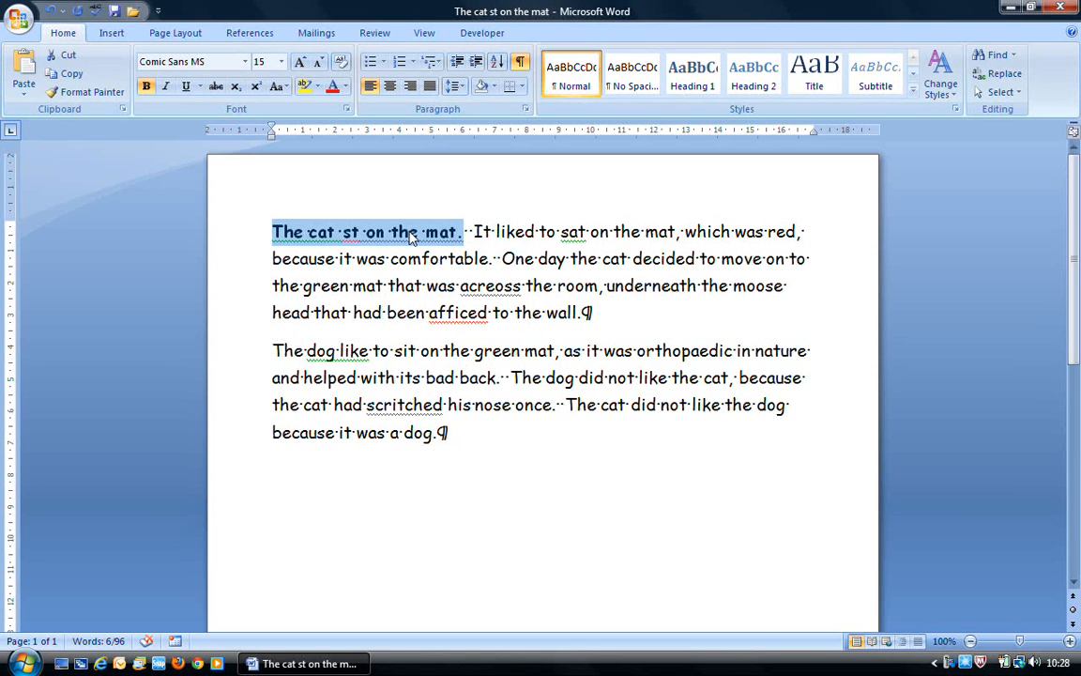
click(165, 86)
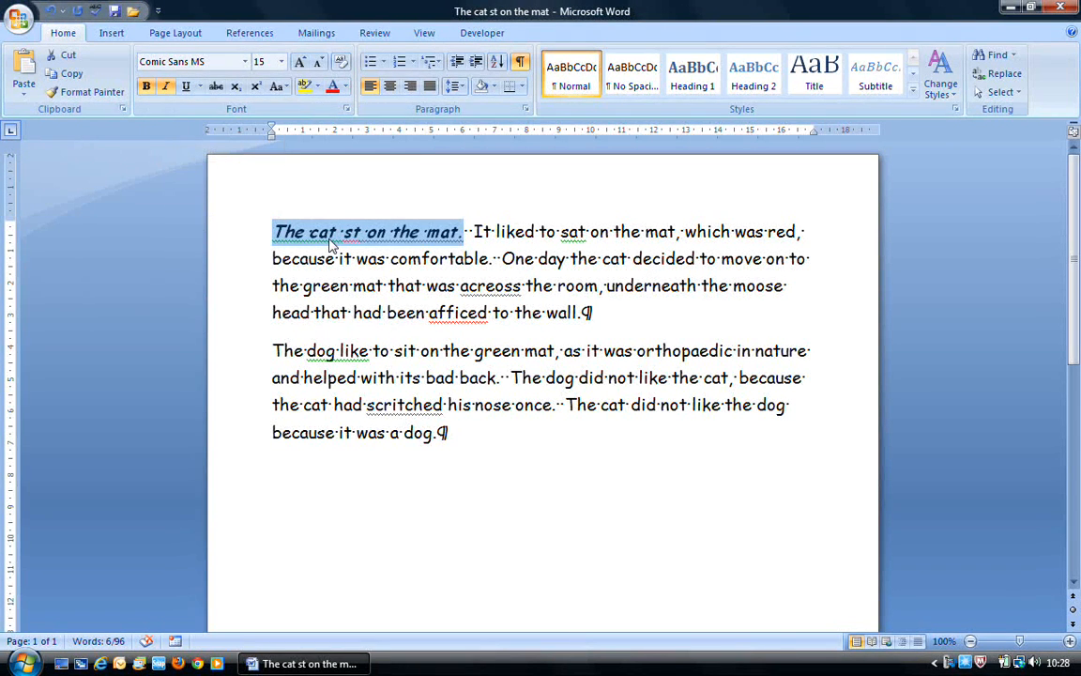
click(186, 88)
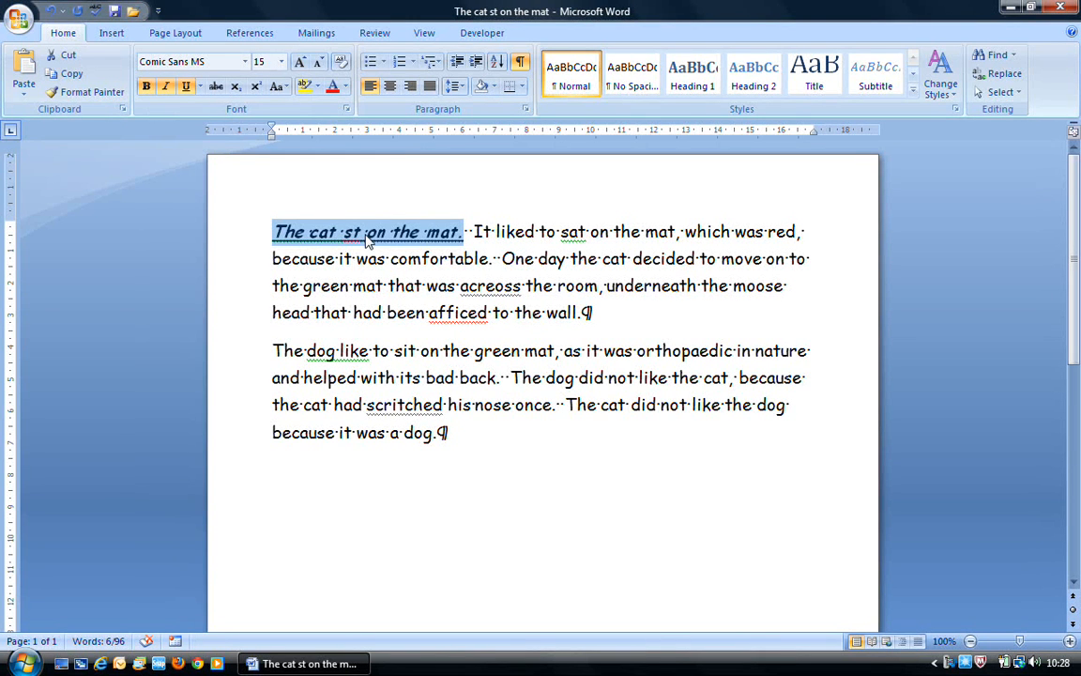
click(514, 439)
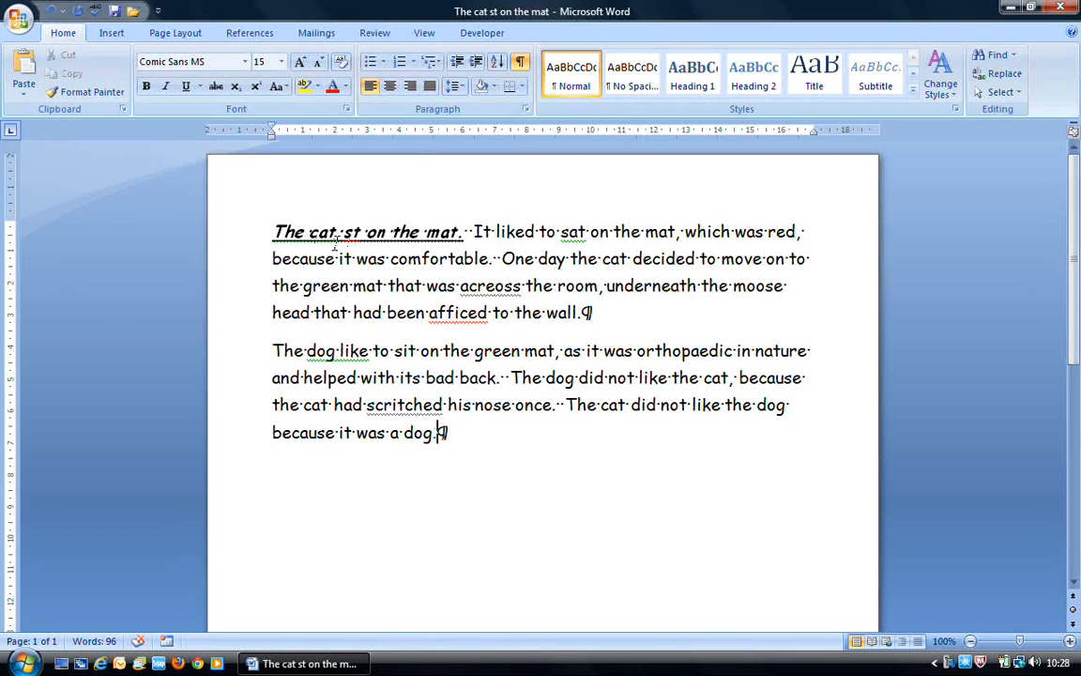
Step: Change the underline style of the first sentence to a wavy line
drag(272, 232, 465, 232)
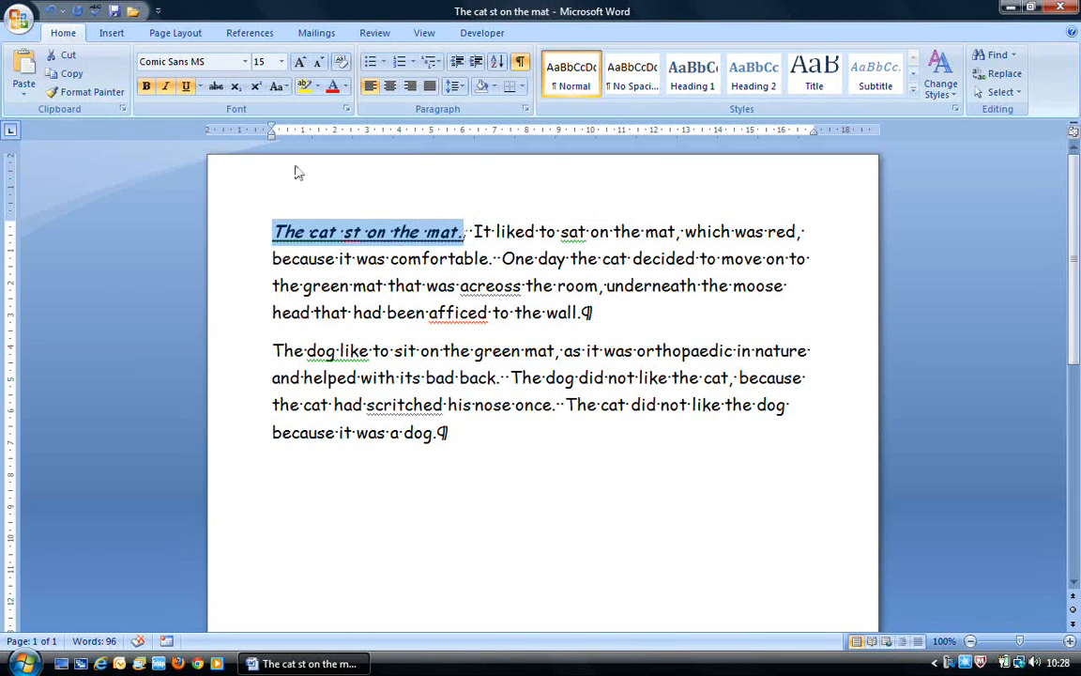
click(200, 87)
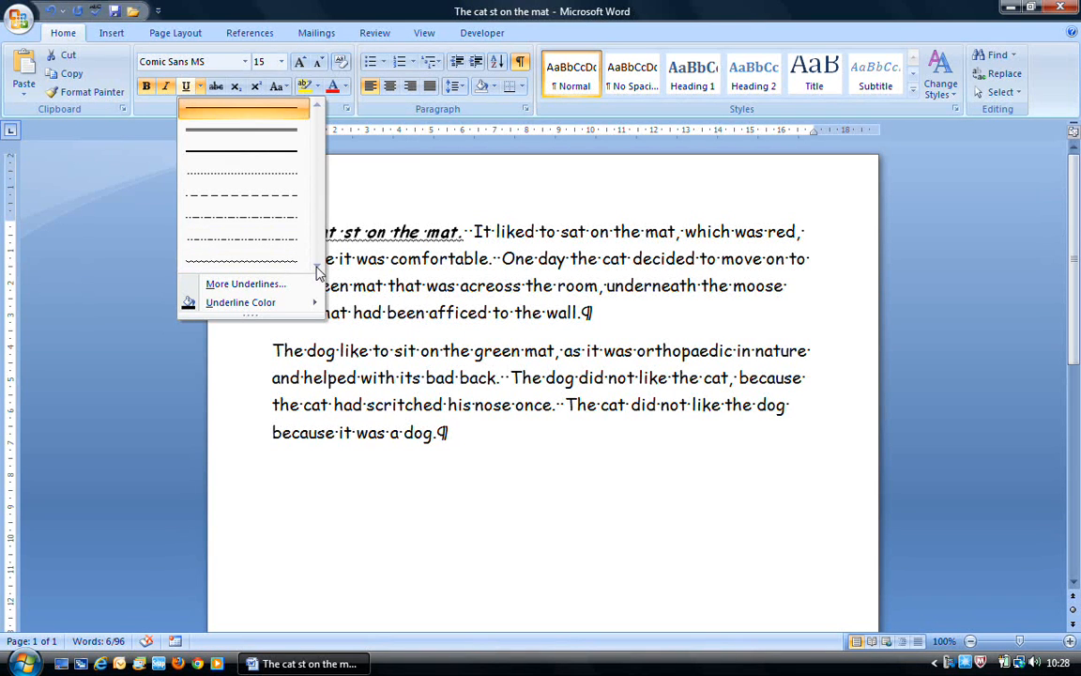
click(283, 262)
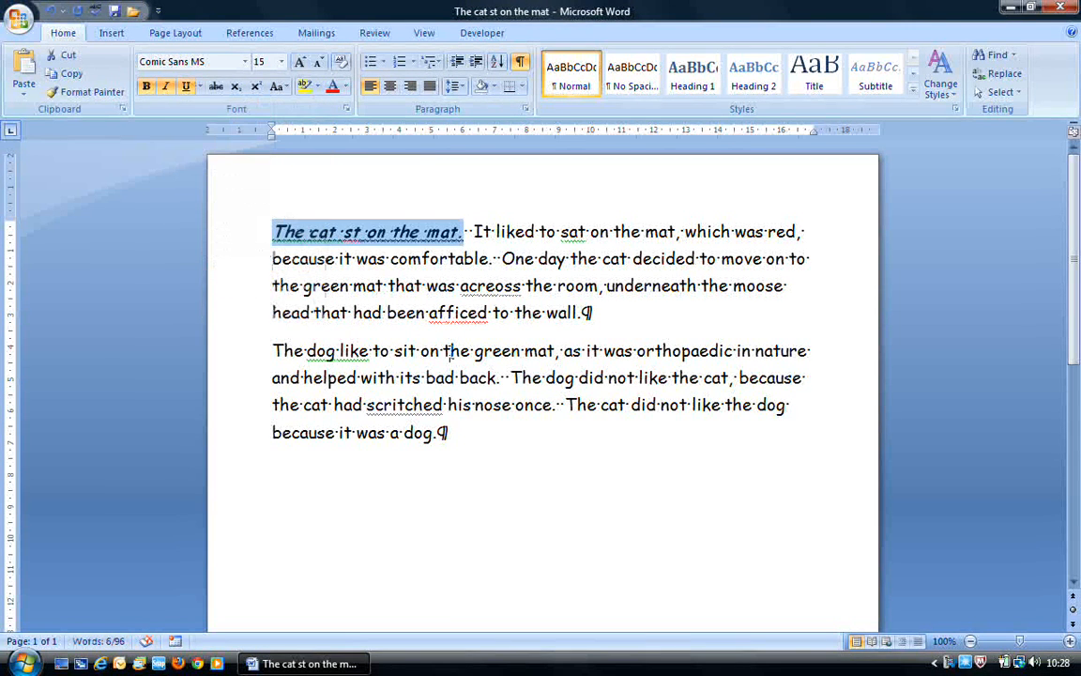
click(405, 315)
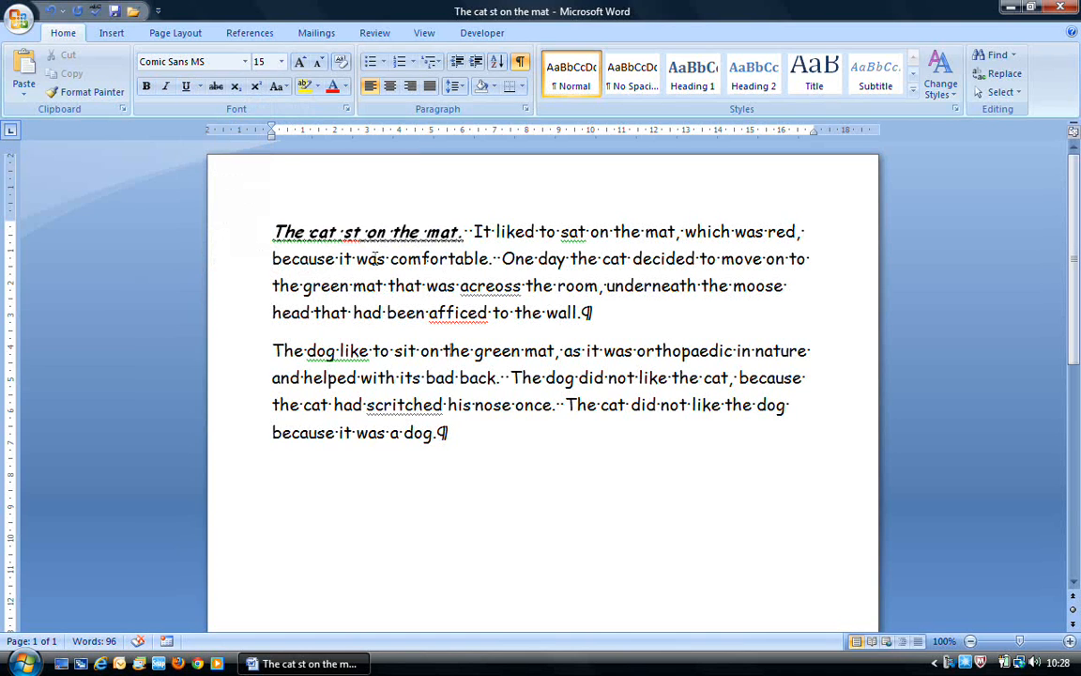
Step: Set the first sentence's underline style back to a plain single line
drag(274, 232, 465, 233)
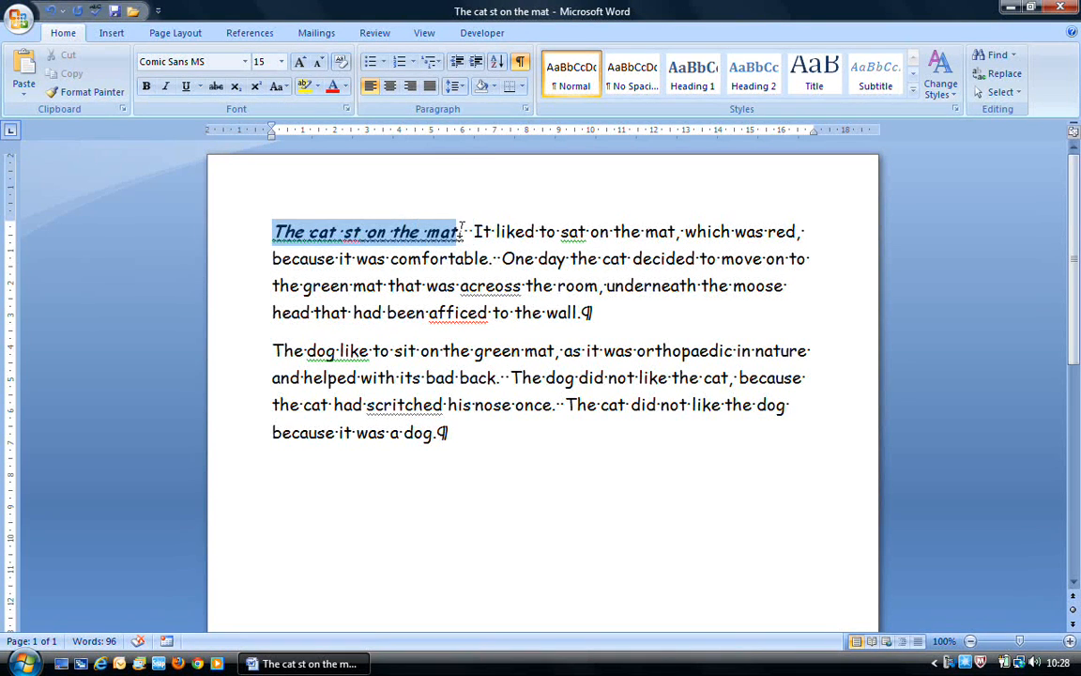
click(201, 87)
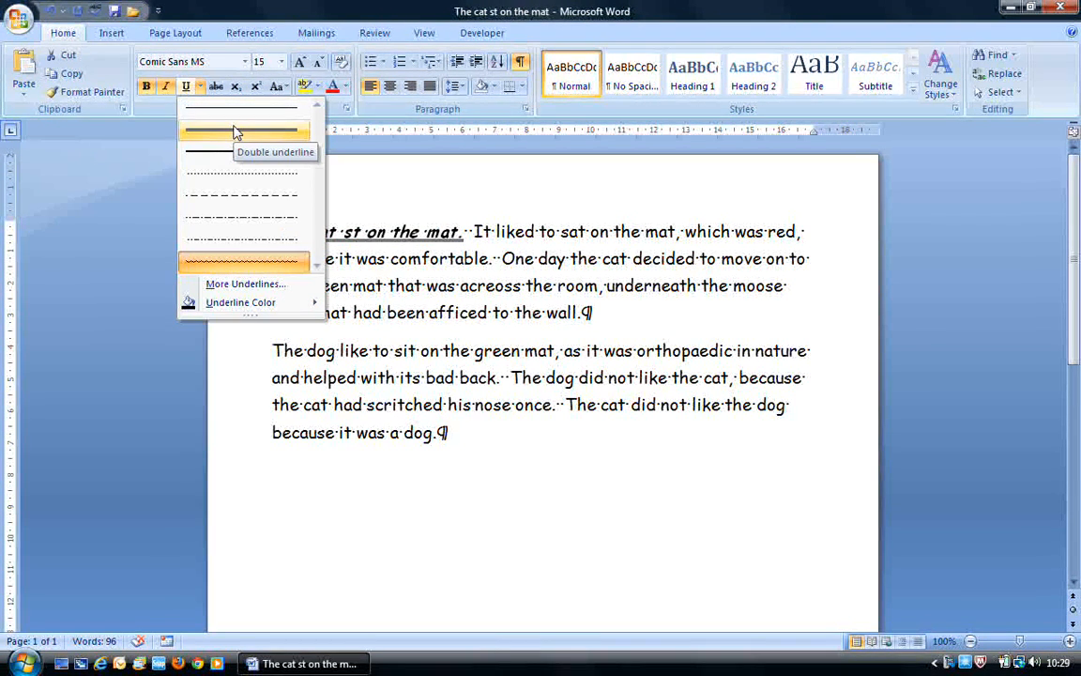
click(231, 110)
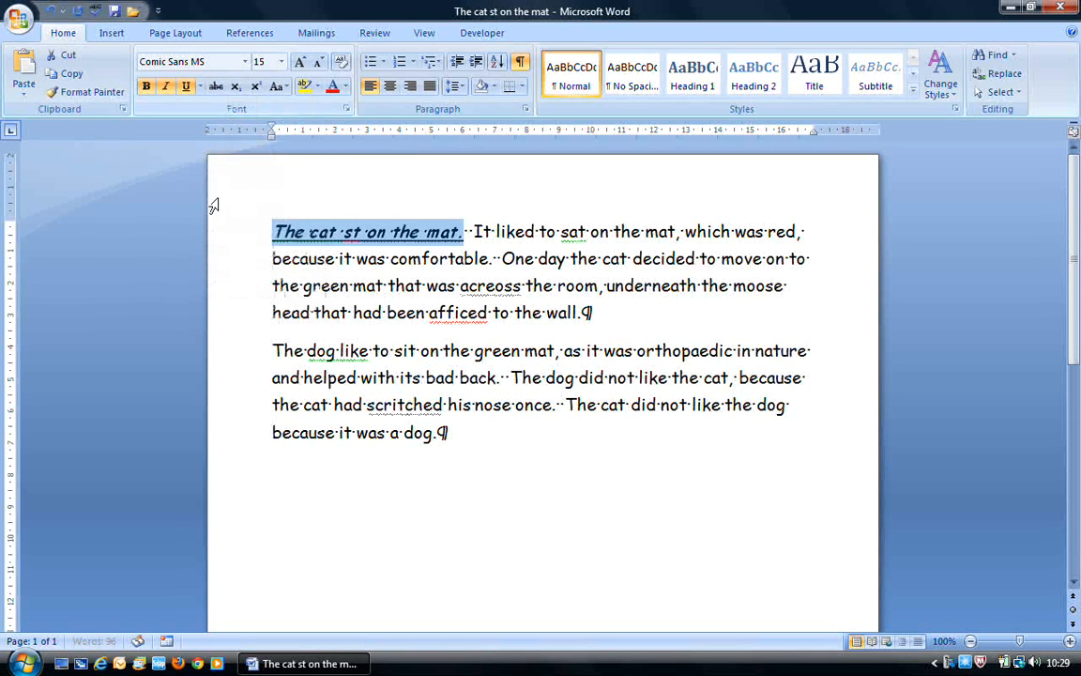
click(529, 514)
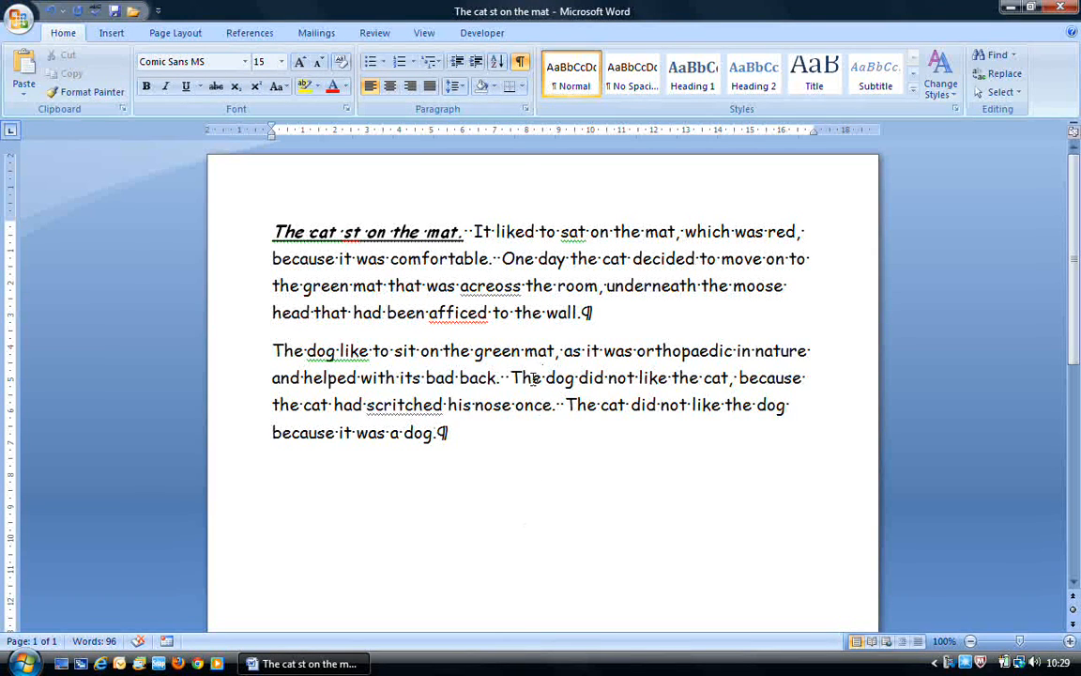
Step: Try subscript and superscript on "dog" in "The dog did not like the cat", and return the word to normal text
drag(545, 377, 574, 380)
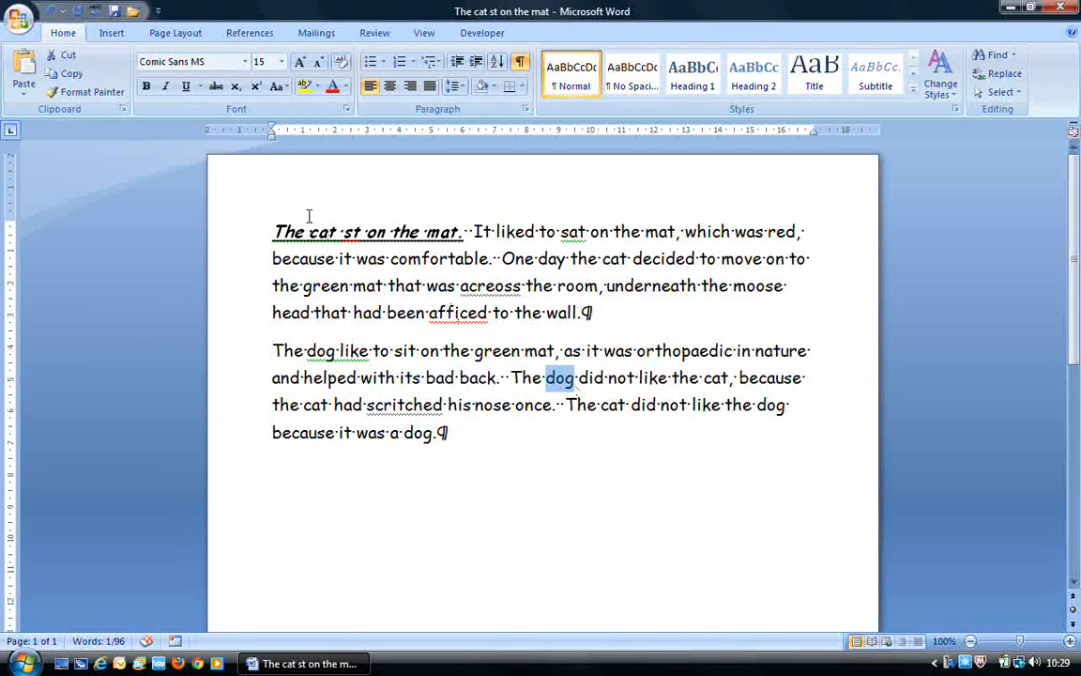
click(237, 90)
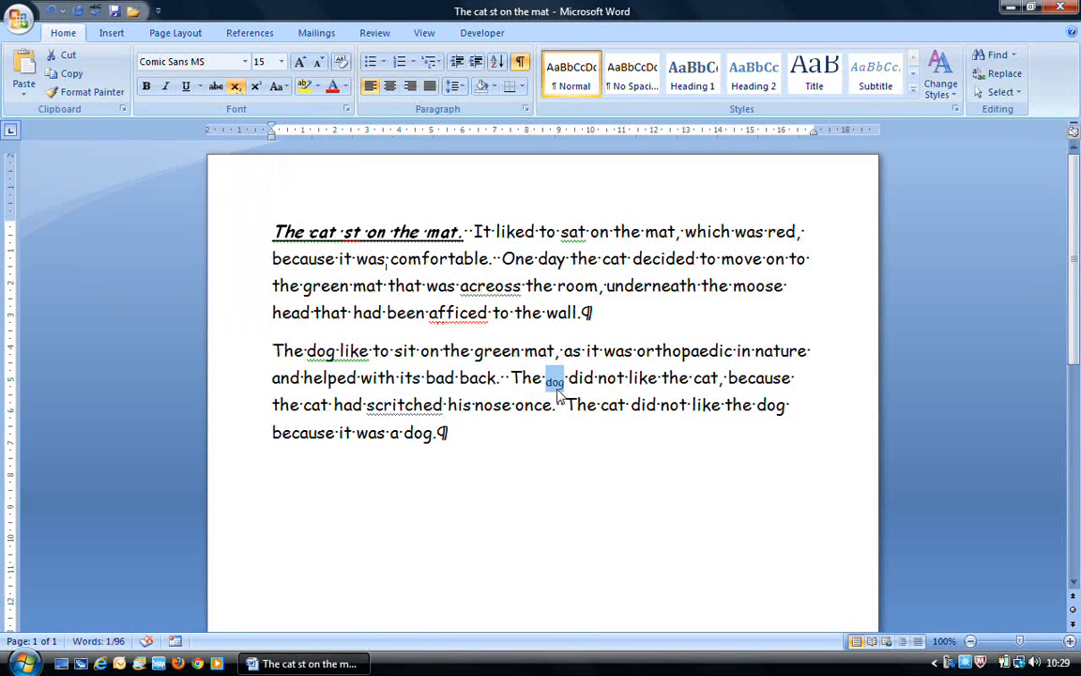
click(254, 87)
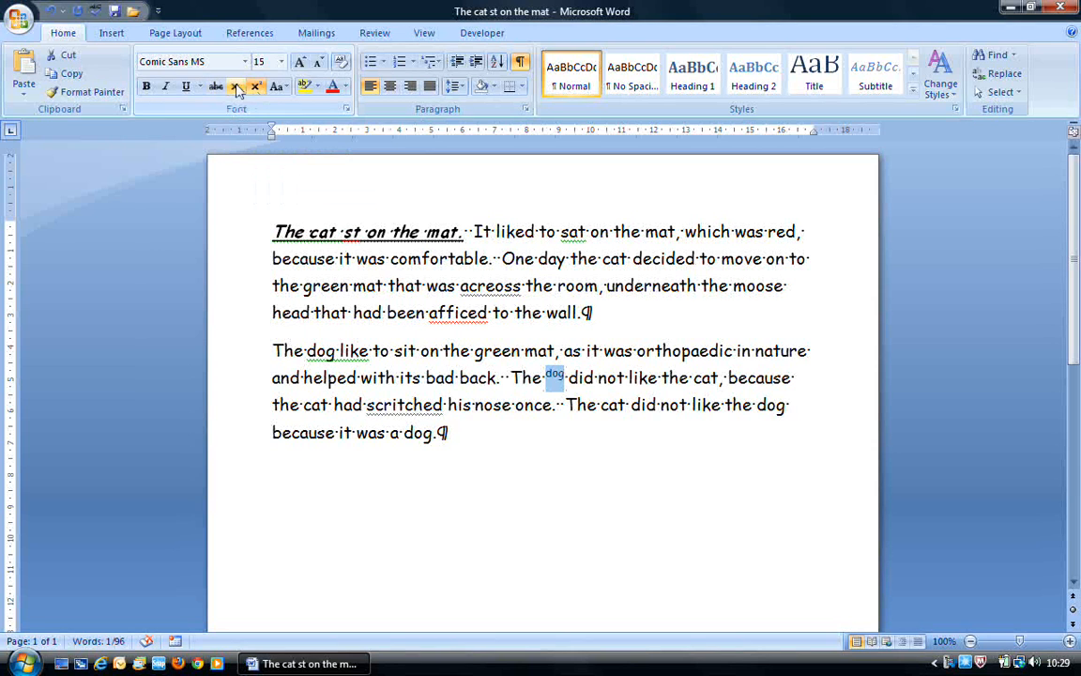
click(256, 86)
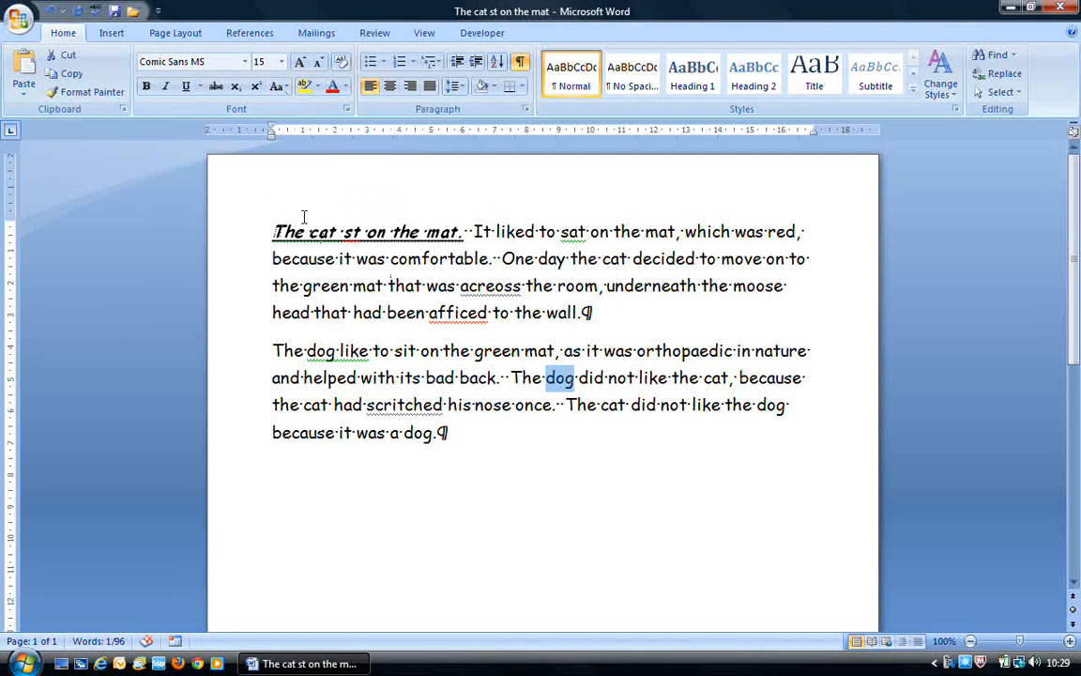
Step: Apply Sentence case to the whole first paragraph, and change it to lowercase
drag(250, 210, 589, 315)
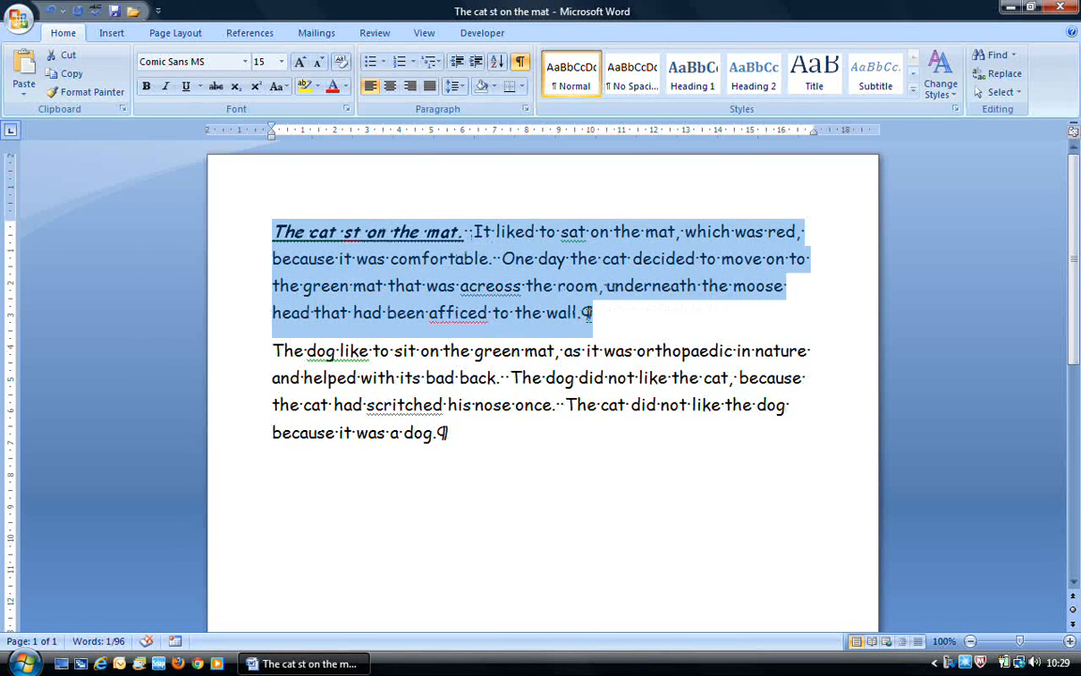
click(281, 87)
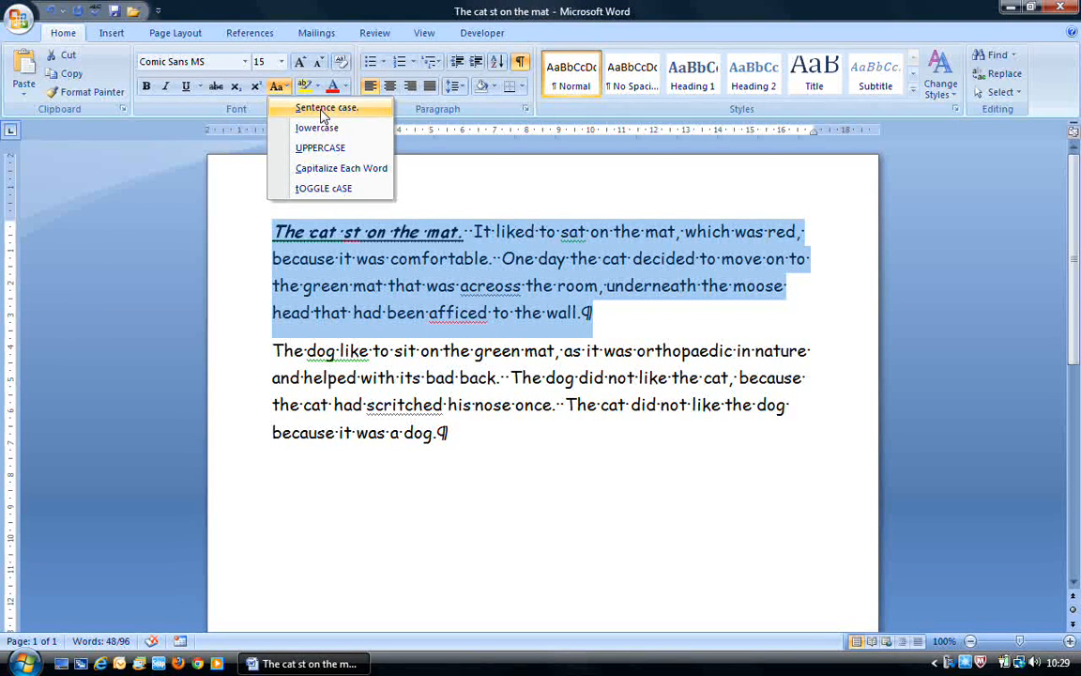
click(323, 110)
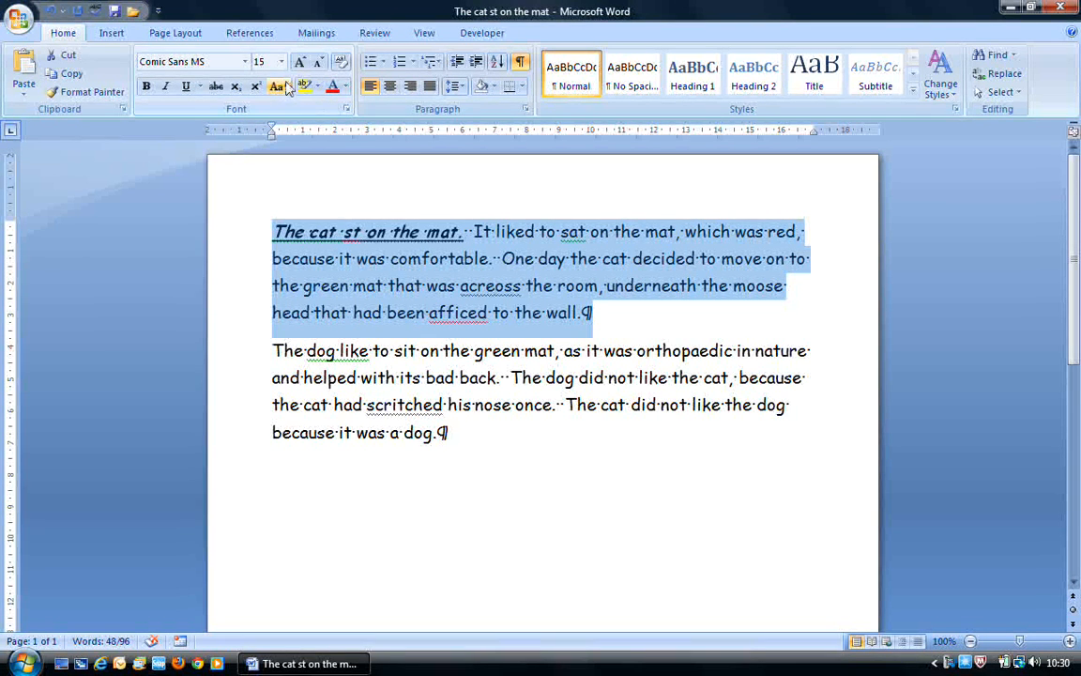
click(281, 86)
click(309, 128)
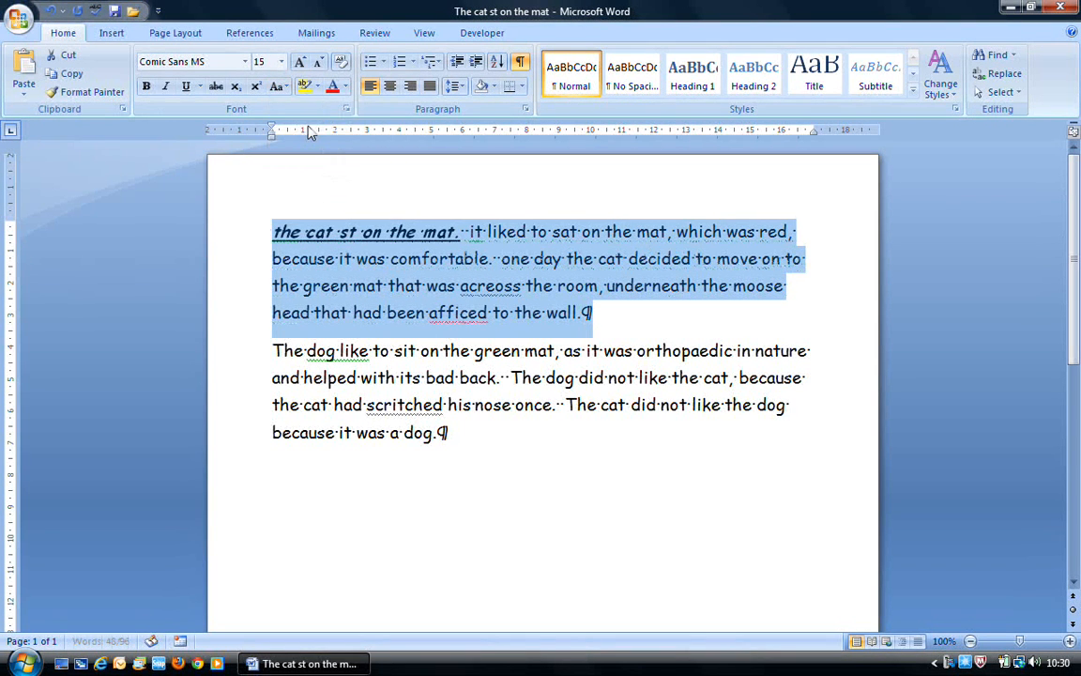
Step: Convert the first paragraph to UPPERCASE, and change it to Capitalize Each Word
click(284, 86)
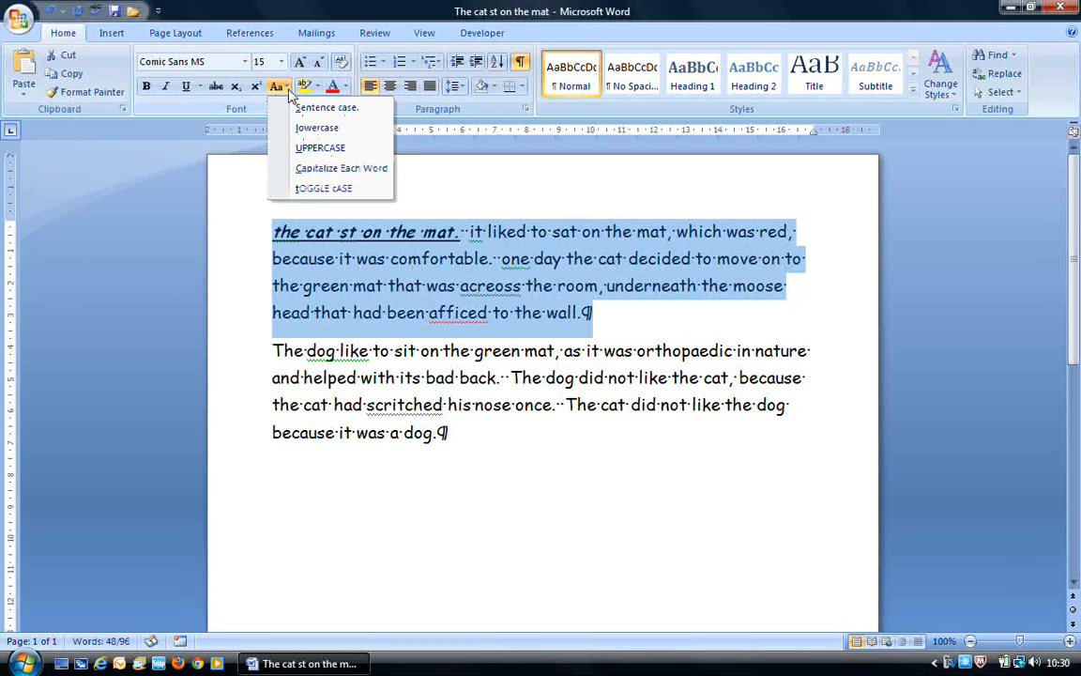
click(309, 148)
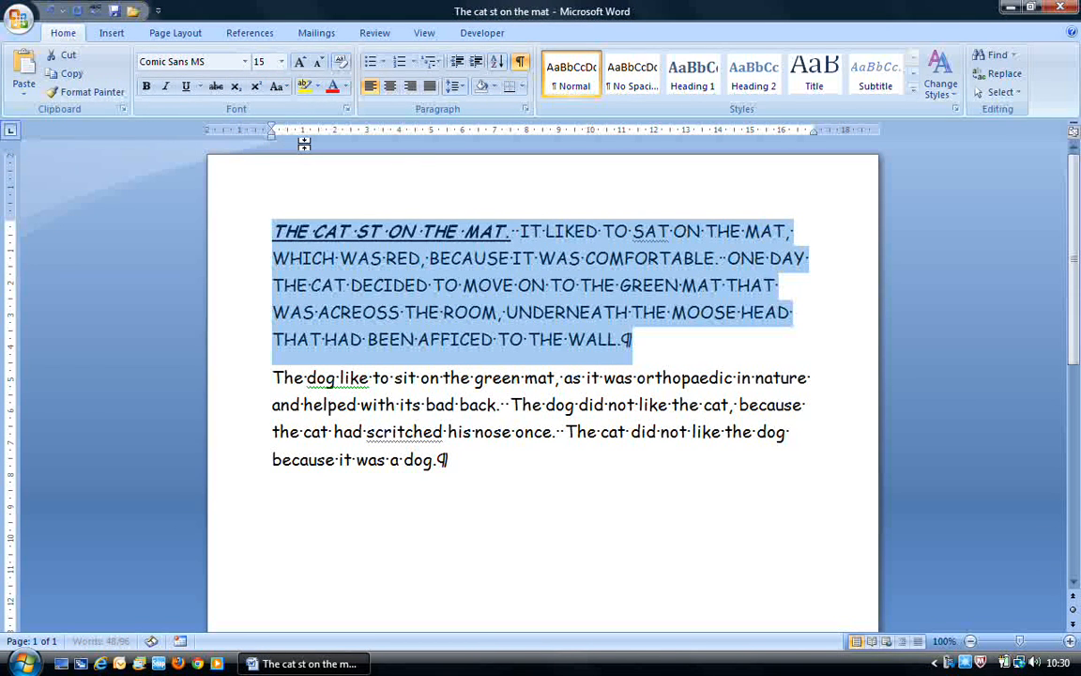
click(278, 86)
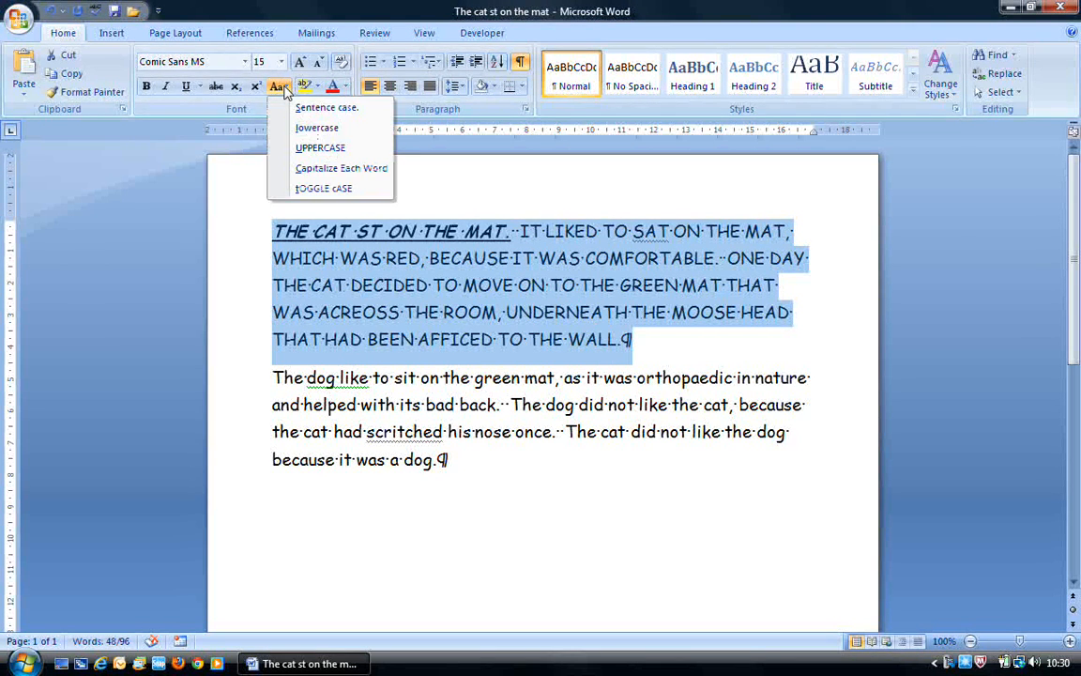
click(291, 169)
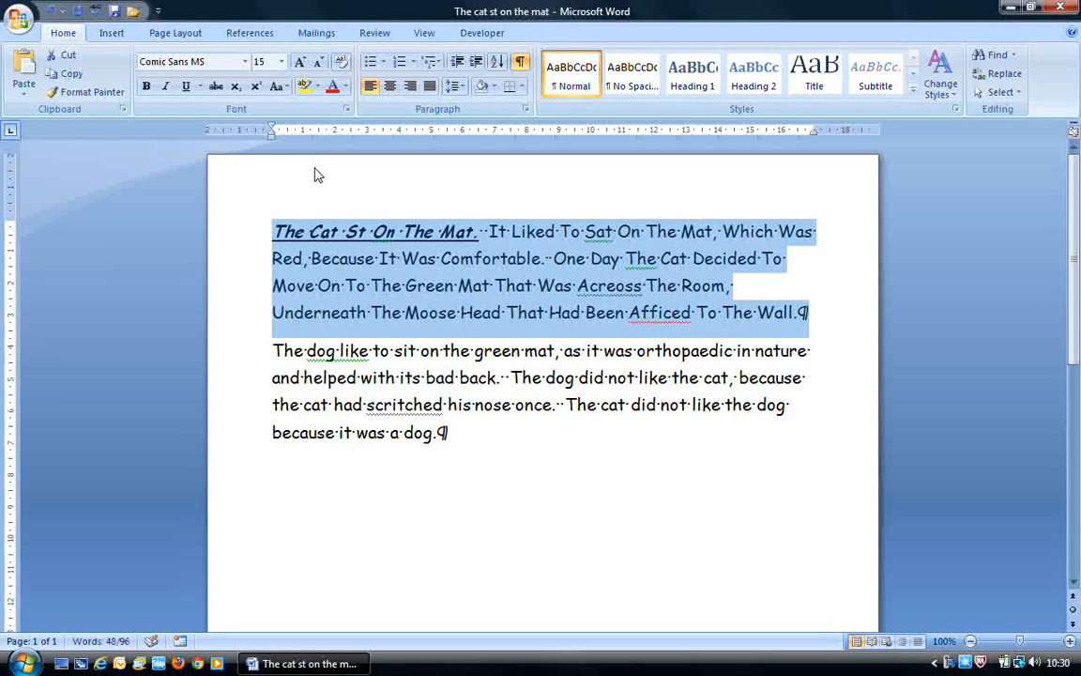
Step: Change the first paragraph to tOGGLE cASE and deselect it
click(286, 87)
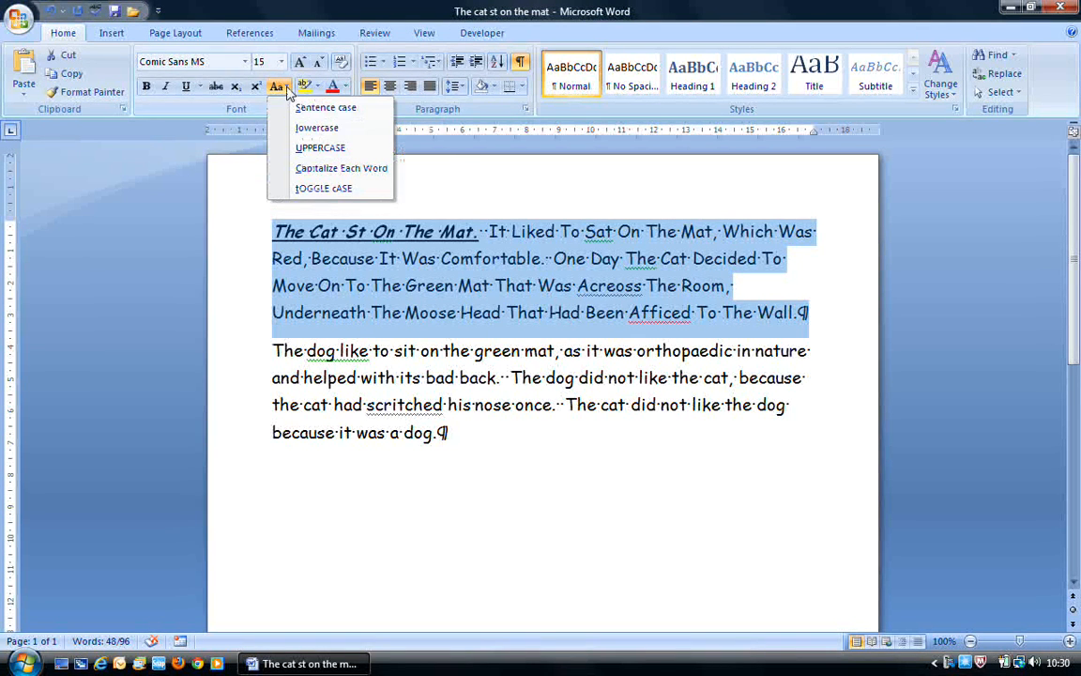
click(324, 189)
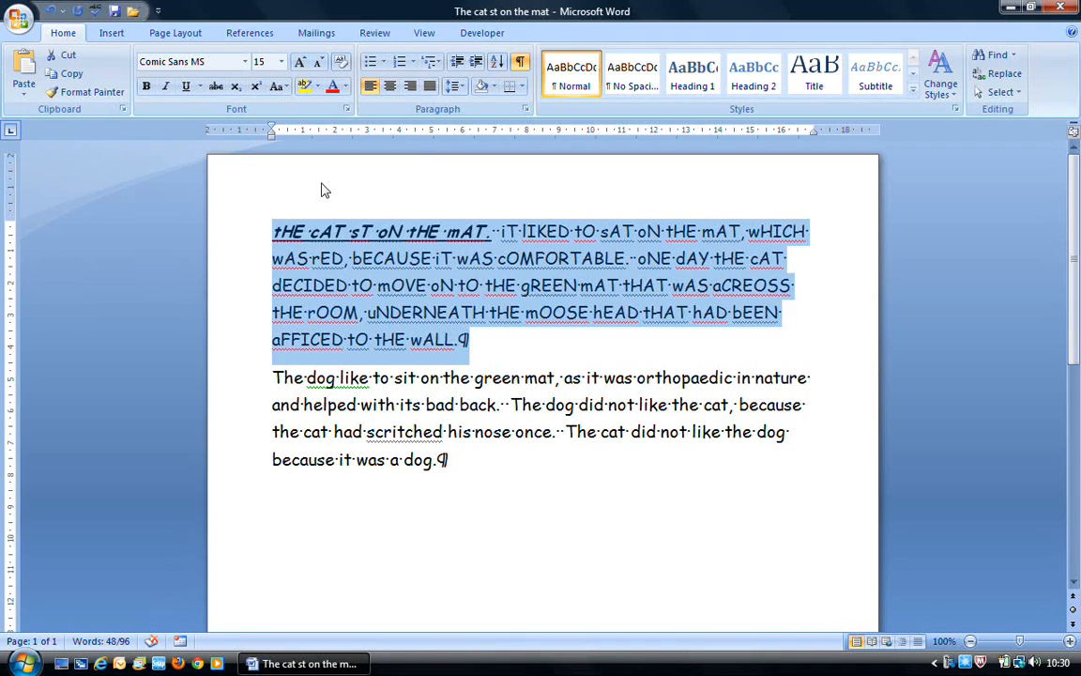
click(492, 462)
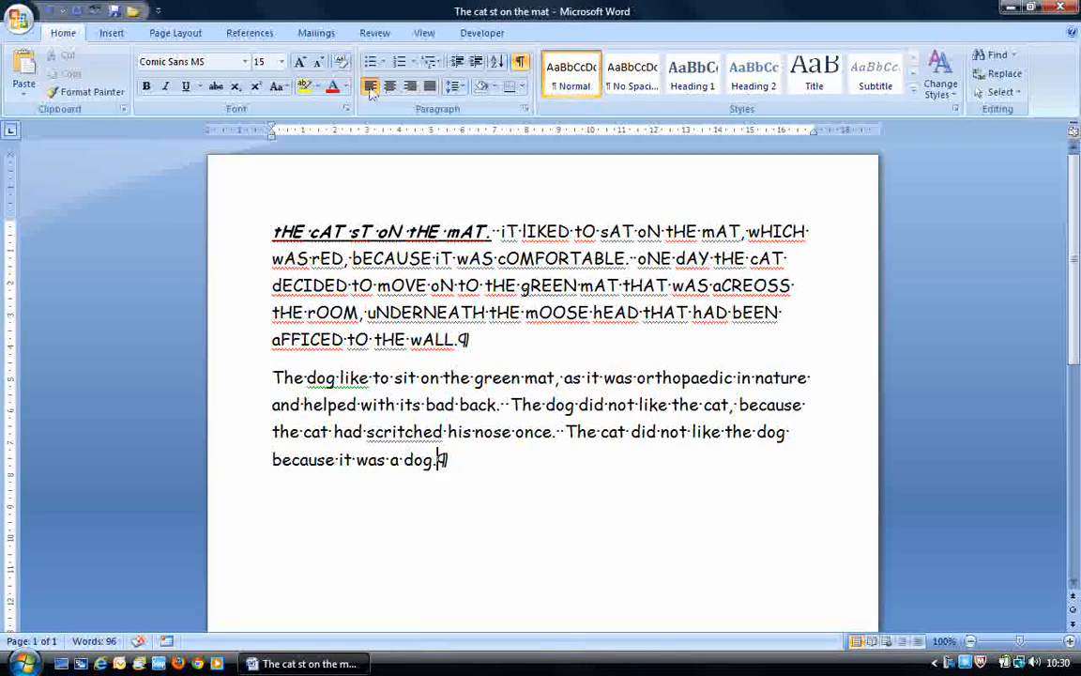
Step: Apply Sentence case to the whole first paragraph and clear the selection
click(277, 85)
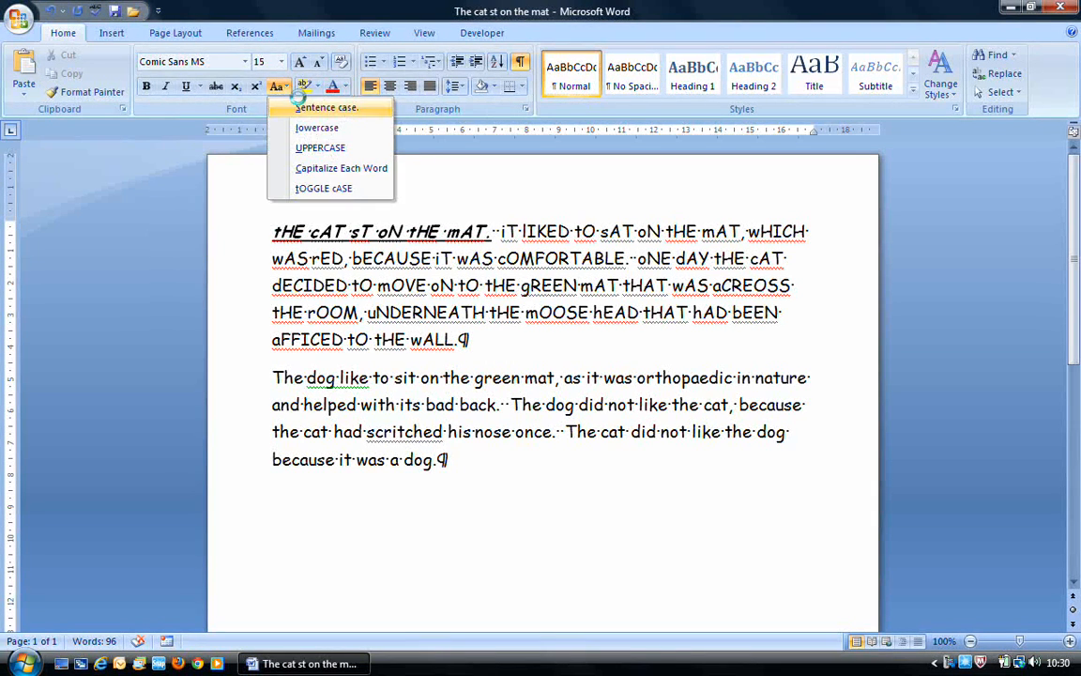
click(300, 100)
drag(272, 231, 469, 340)
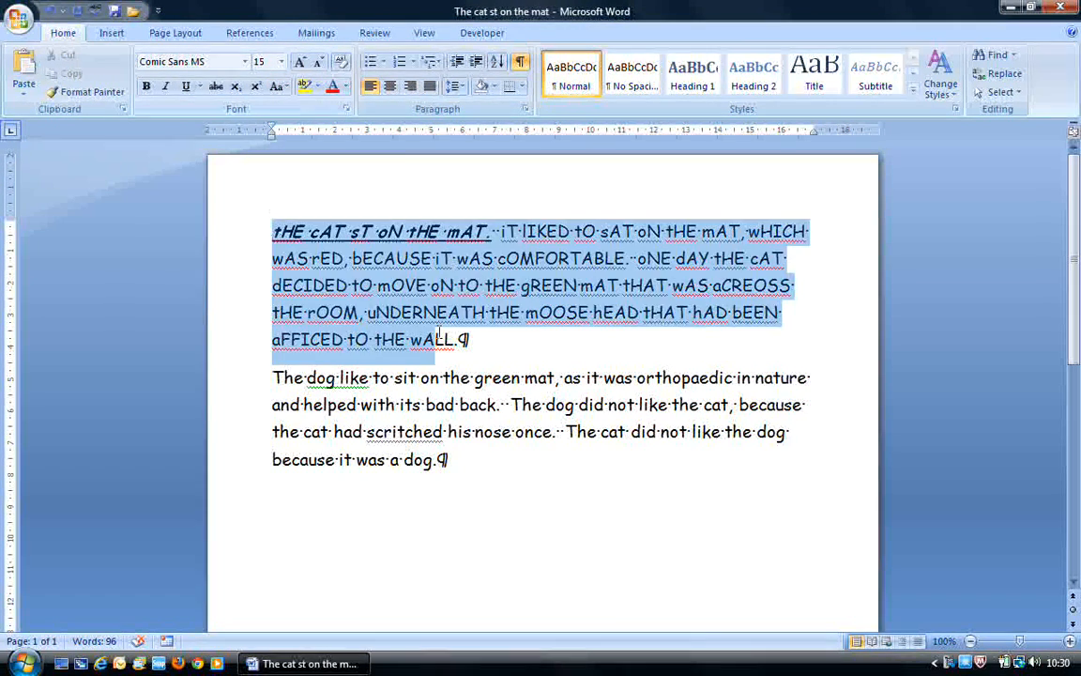
click(277, 85)
click(310, 108)
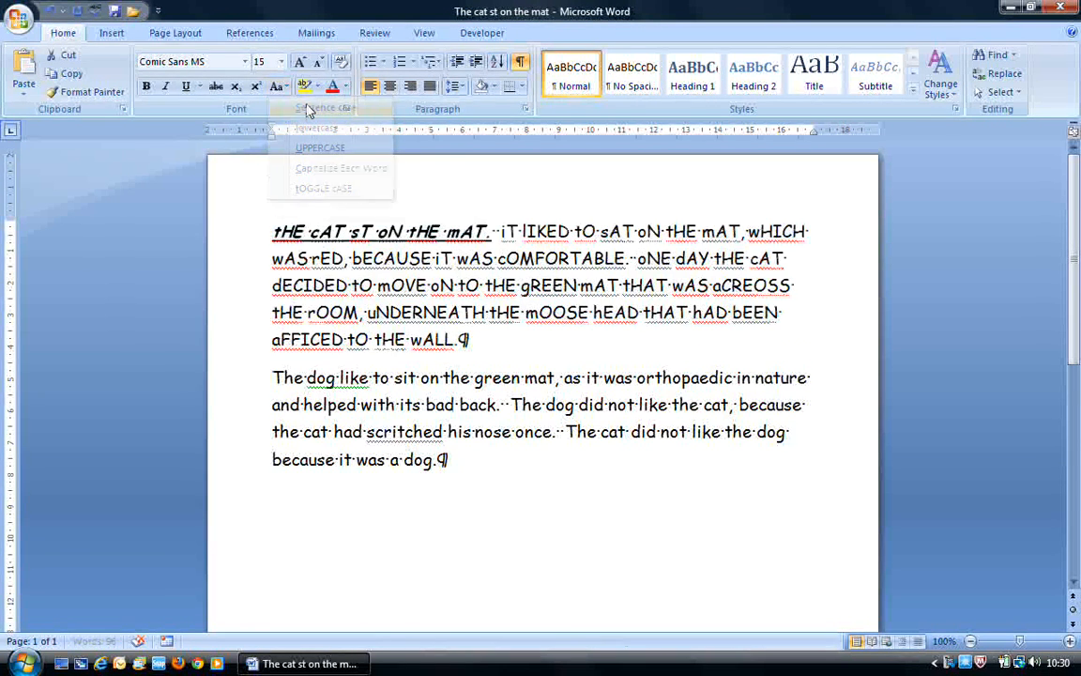
click(544, 506)
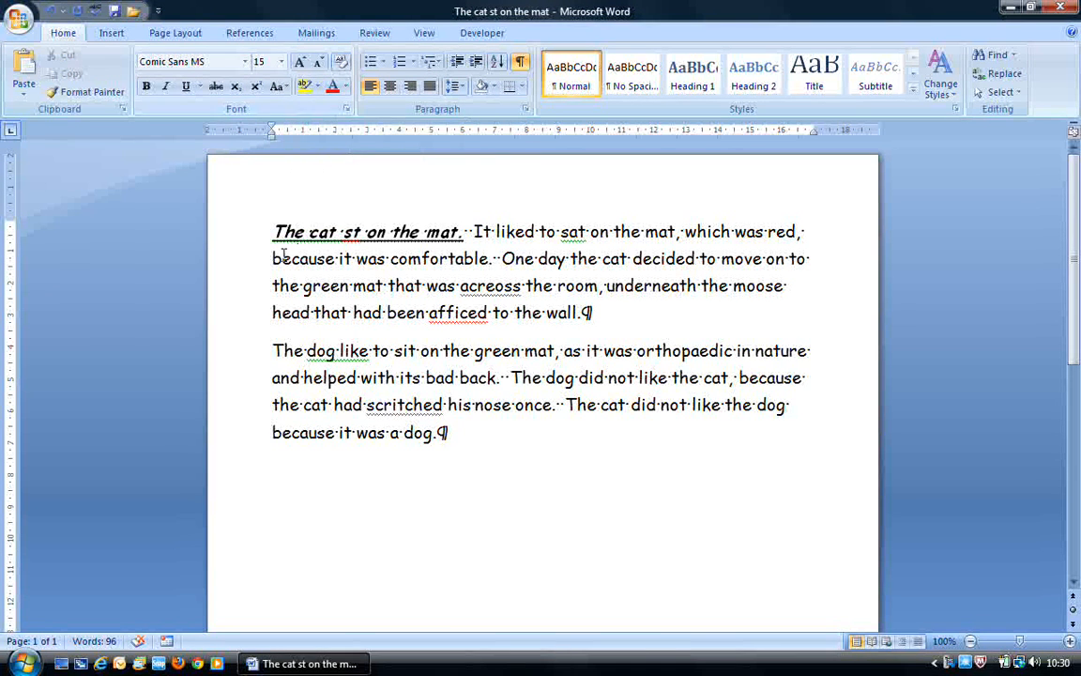
Step: Highlight in yellow the text from "was acreoss the room" to the end of the first paragraph, and the opening sentence "The cat st on the mat."
click(304, 89)
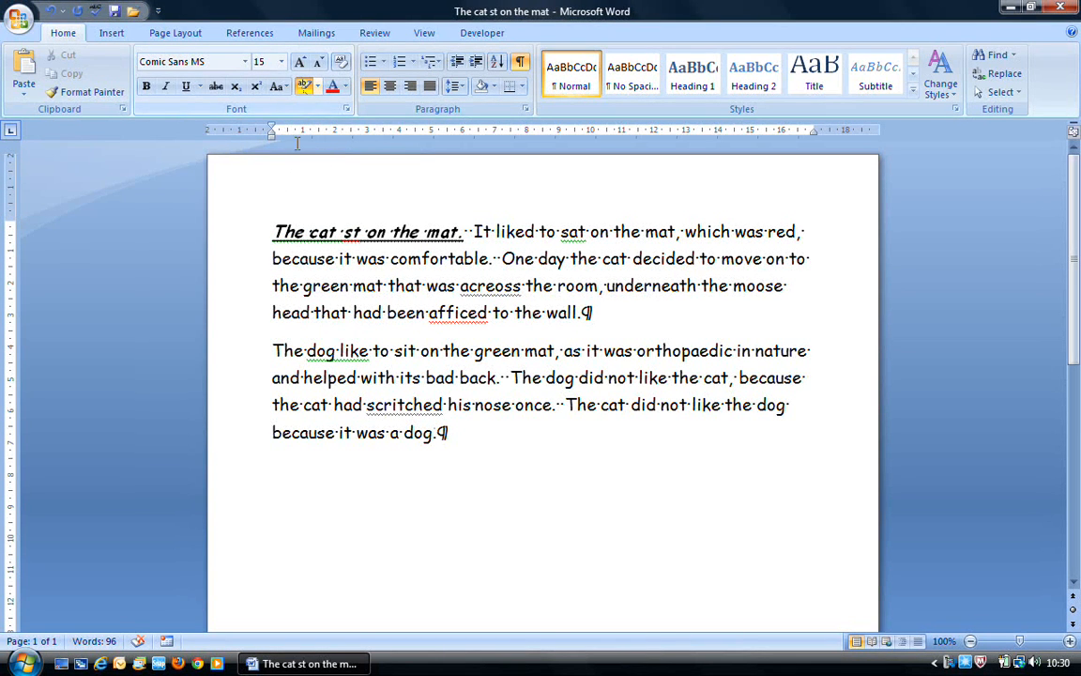
mouse_move(431, 285)
mouse_down()
mouse_move(522, 287)
mouse_move(572, 310)
mouse_move(600, 304)
mouse_up()
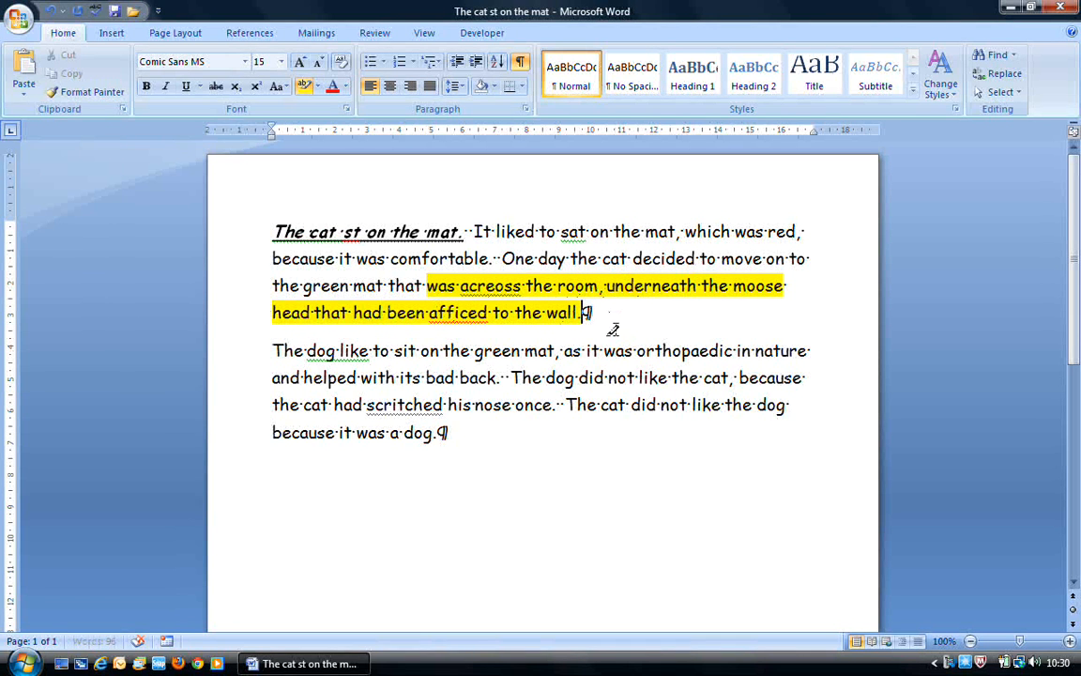
click(304, 87)
drag(268, 230, 472, 233)
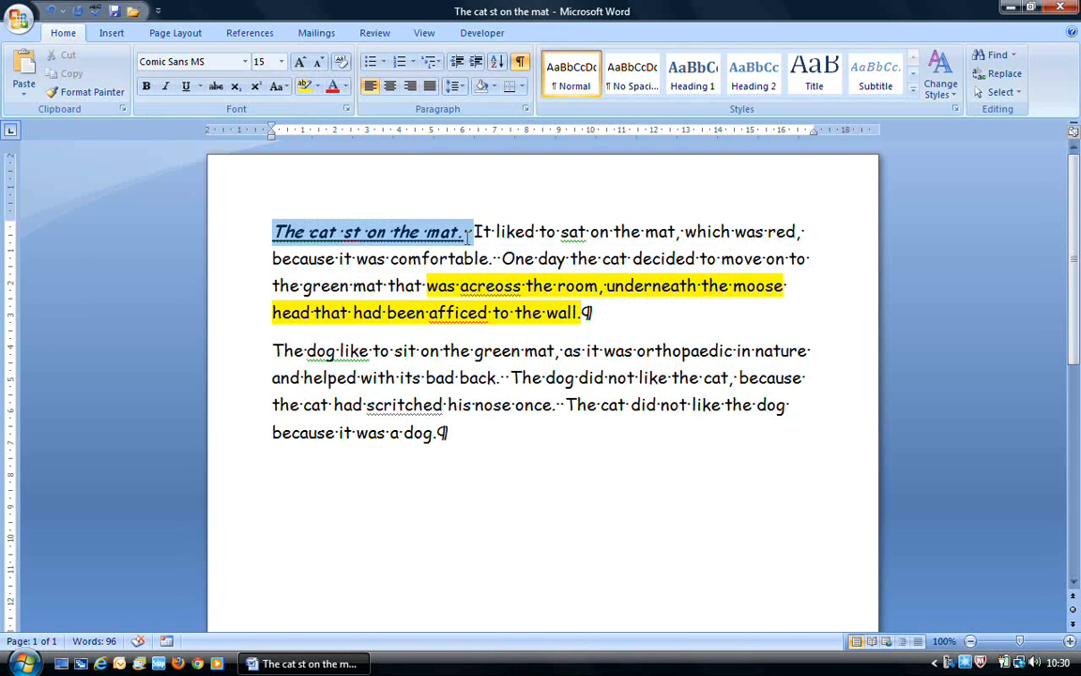
click(305, 89)
click(433, 313)
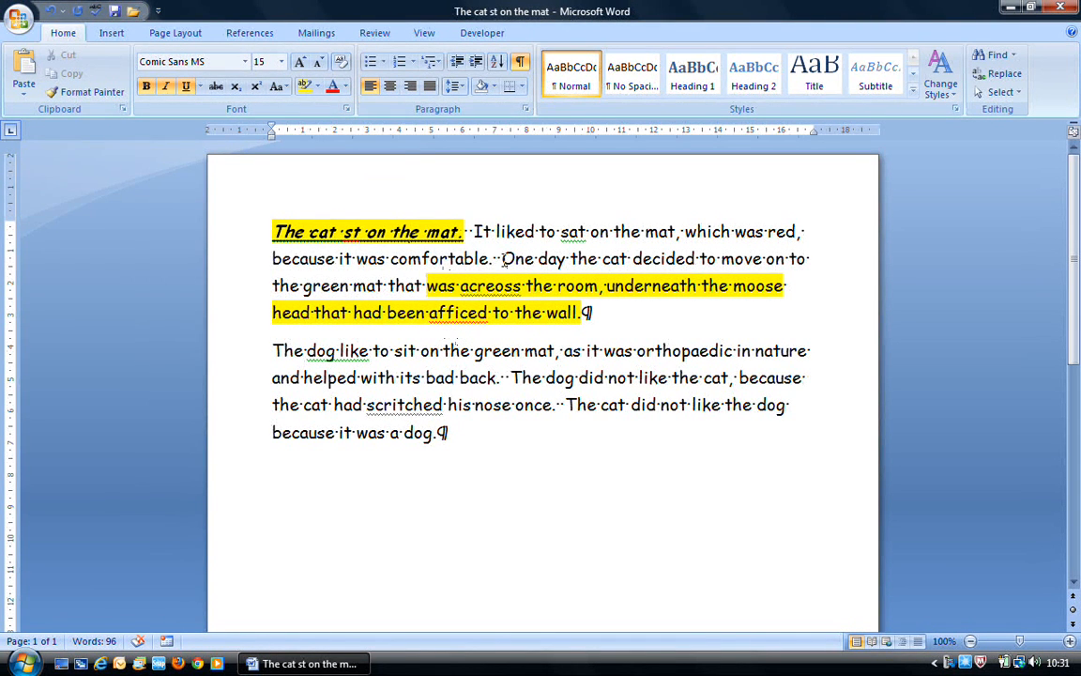
Step: Colour the words "One day the cat decided to move" in the first paragraph red
drag(504, 258, 765, 260)
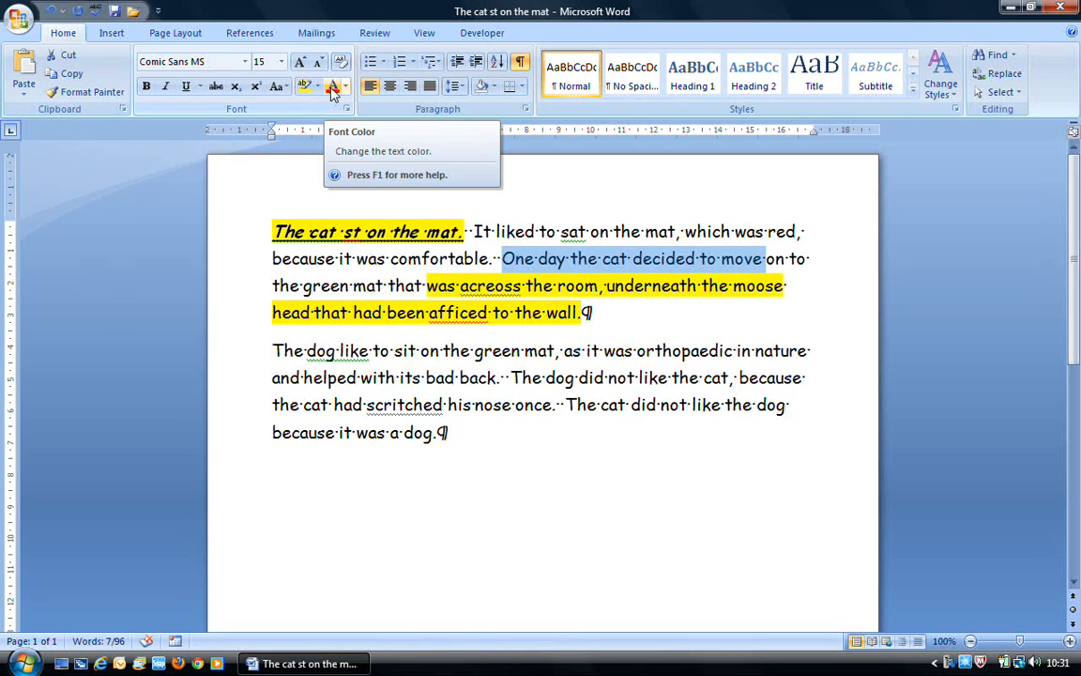
click(333, 88)
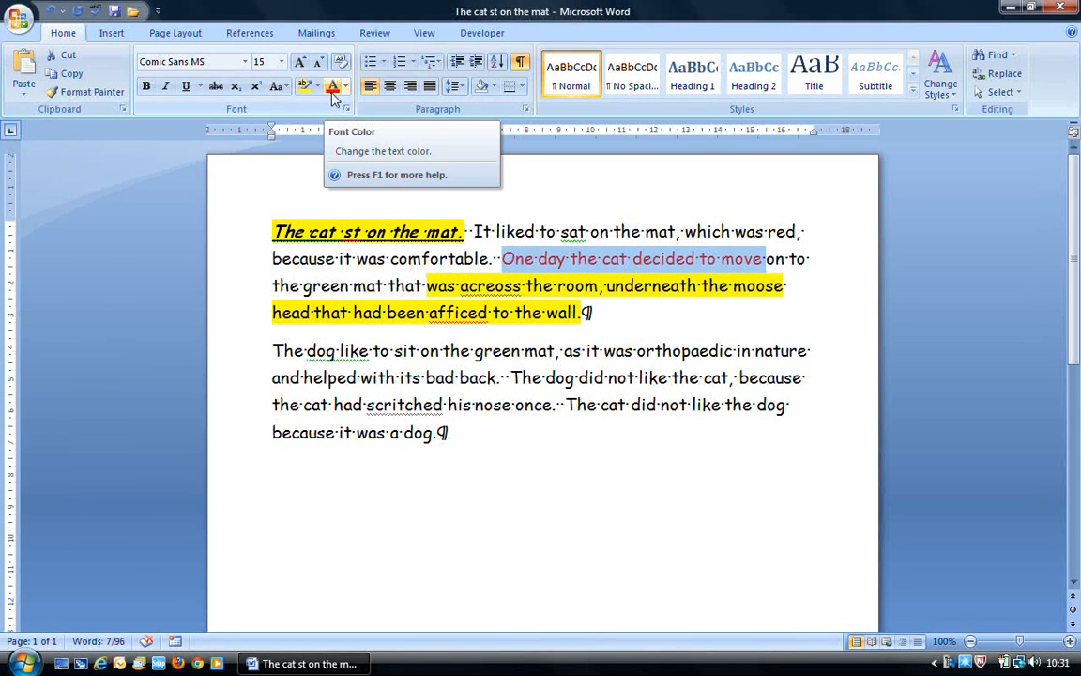
click(526, 352)
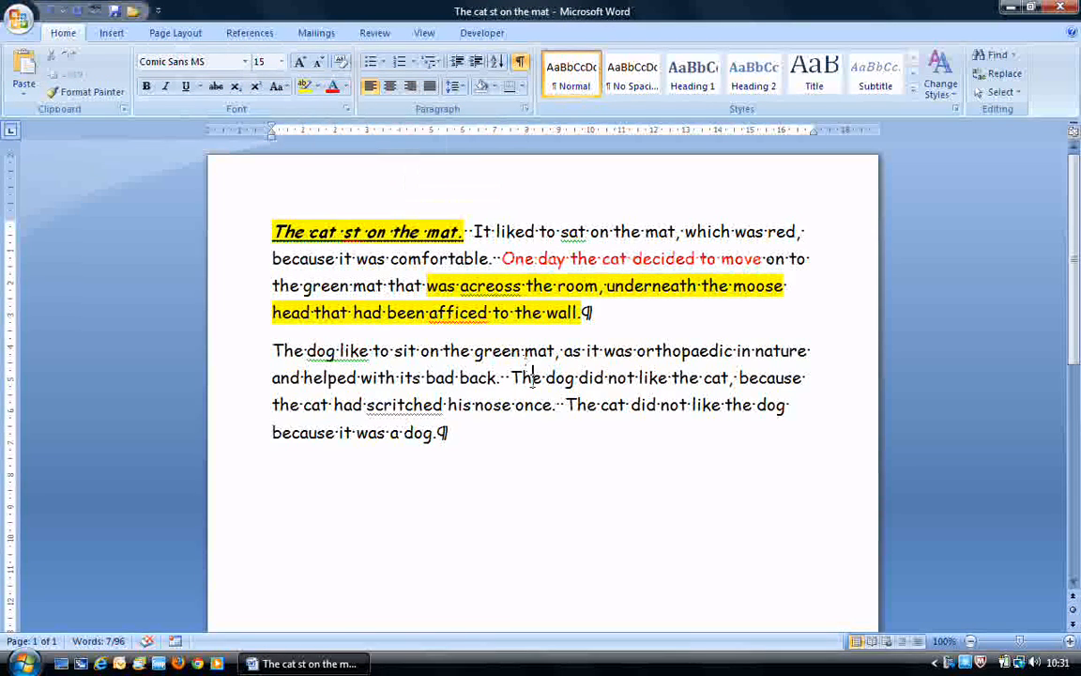
Step: Give "The dog did not like the cat," in the second paragraph a bright blue font colour from the extended standard colours
drag(515, 377, 738, 386)
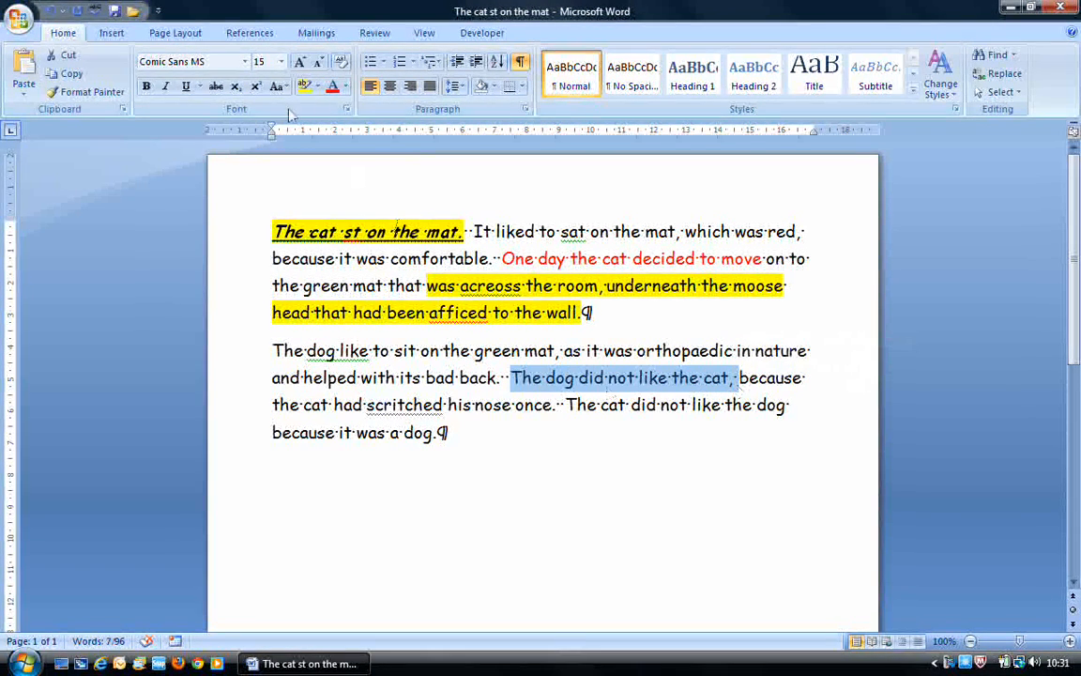
click(346, 90)
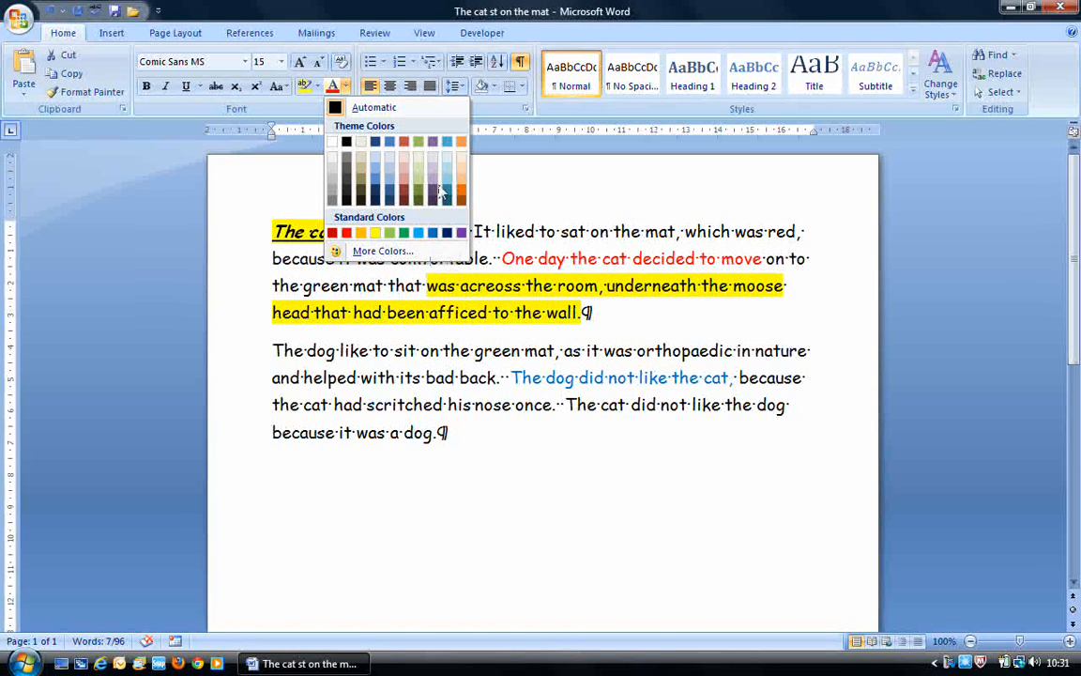
click(385, 250)
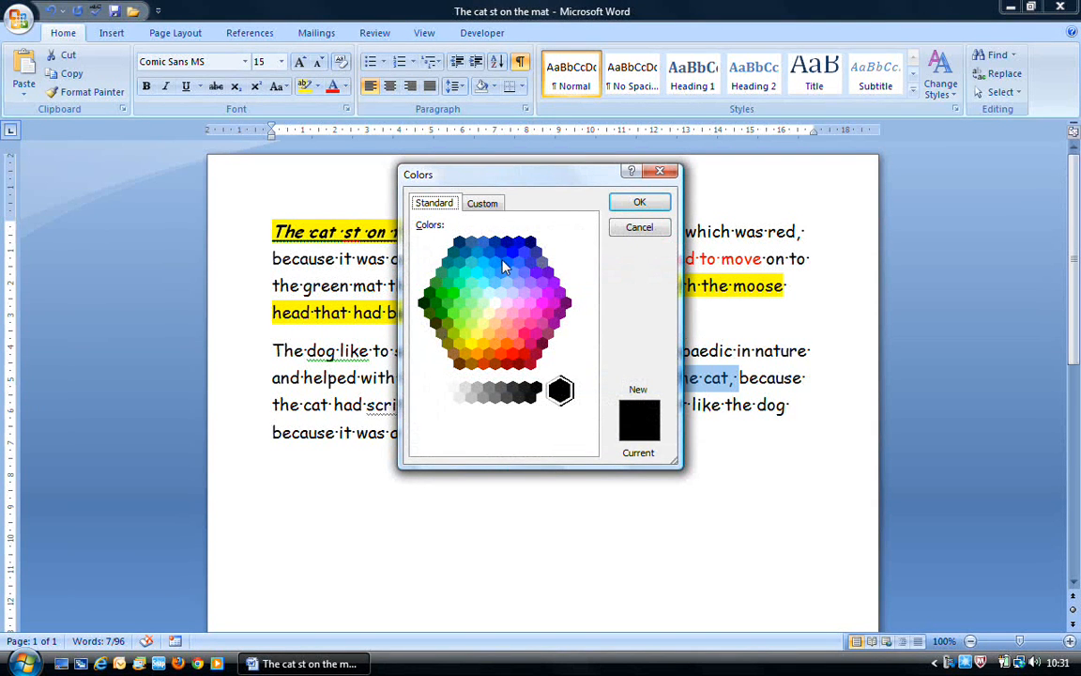
click(512, 252)
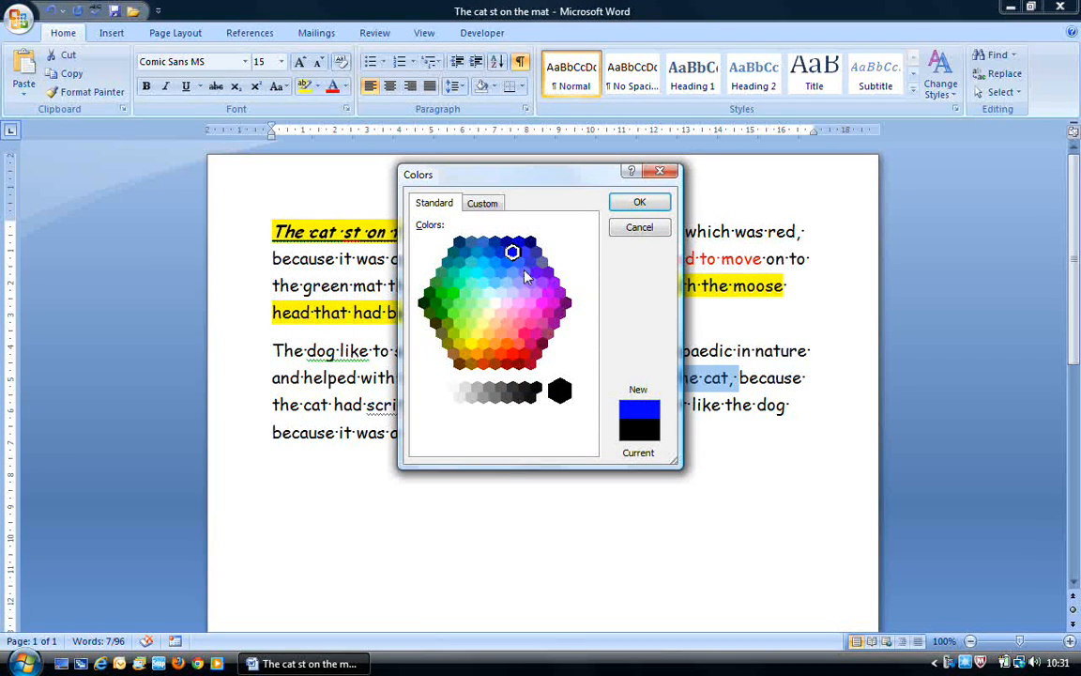
click(654, 202)
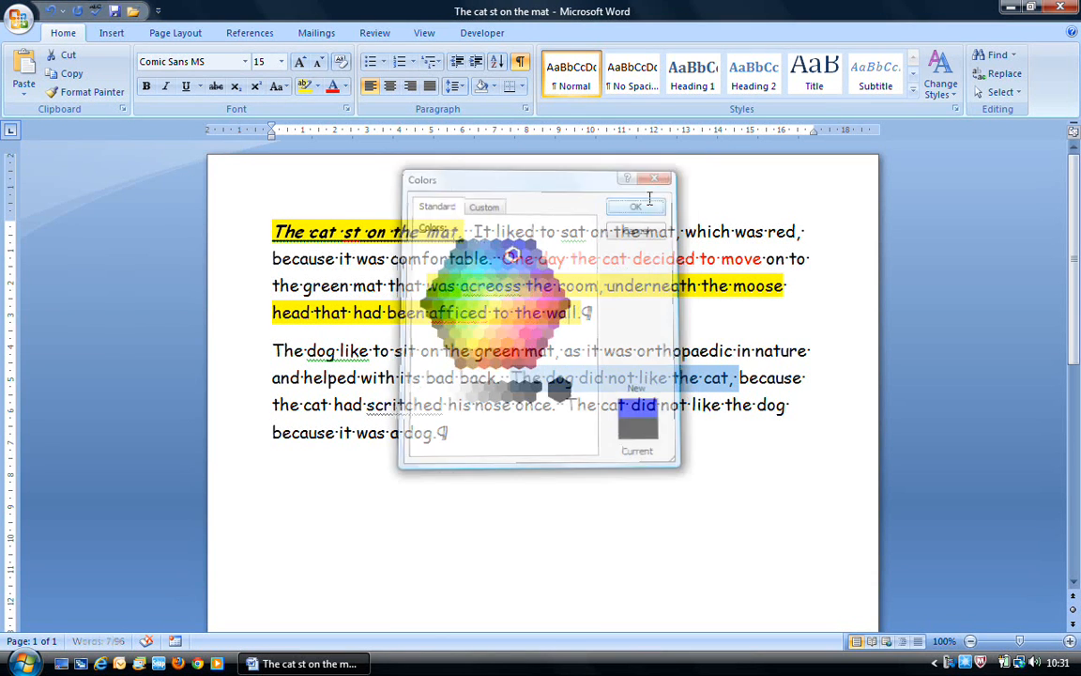
click(587, 516)
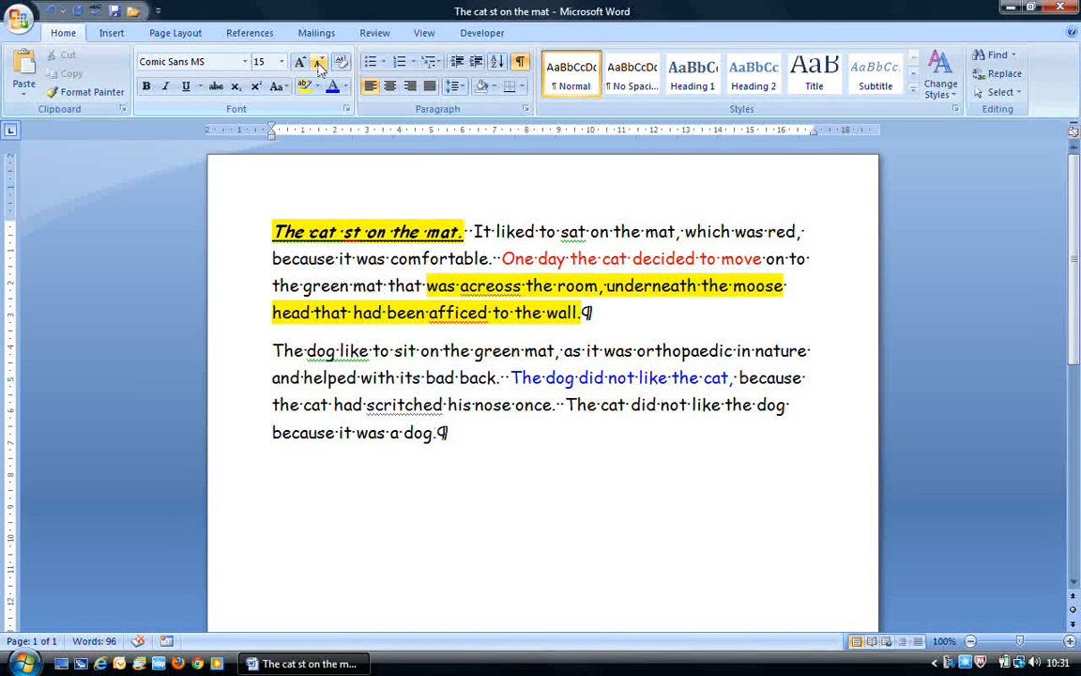
Step: Enlarge "because i" on the first paragraph's second line to 24 pt with Grow Font
drag(273, 257, 344, 259)
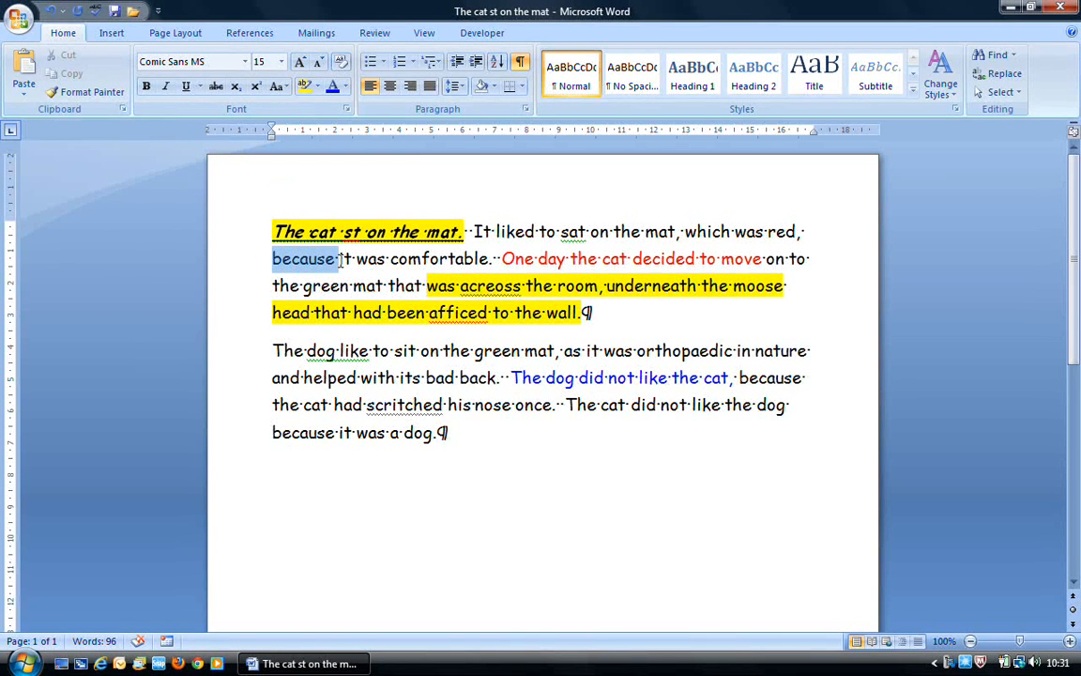
click(299, 64)
click(299, 64)
click(298, 64)
click(299, 63)
click(298, 64)
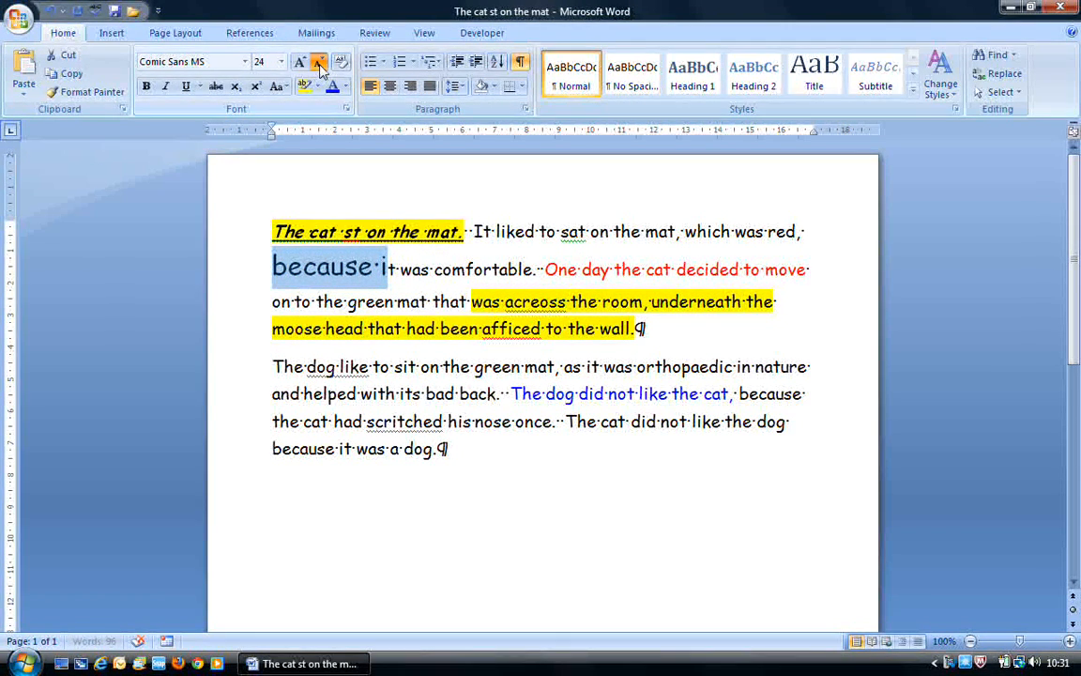
Step: Reduce "because i" in the first paragraph to 8 pt with Shrink Font
click(318, 66)
click(318, 66)
click(318, 65)
click(318, 66)
click(318, 66)
click(318, 66)
click(319, 66)
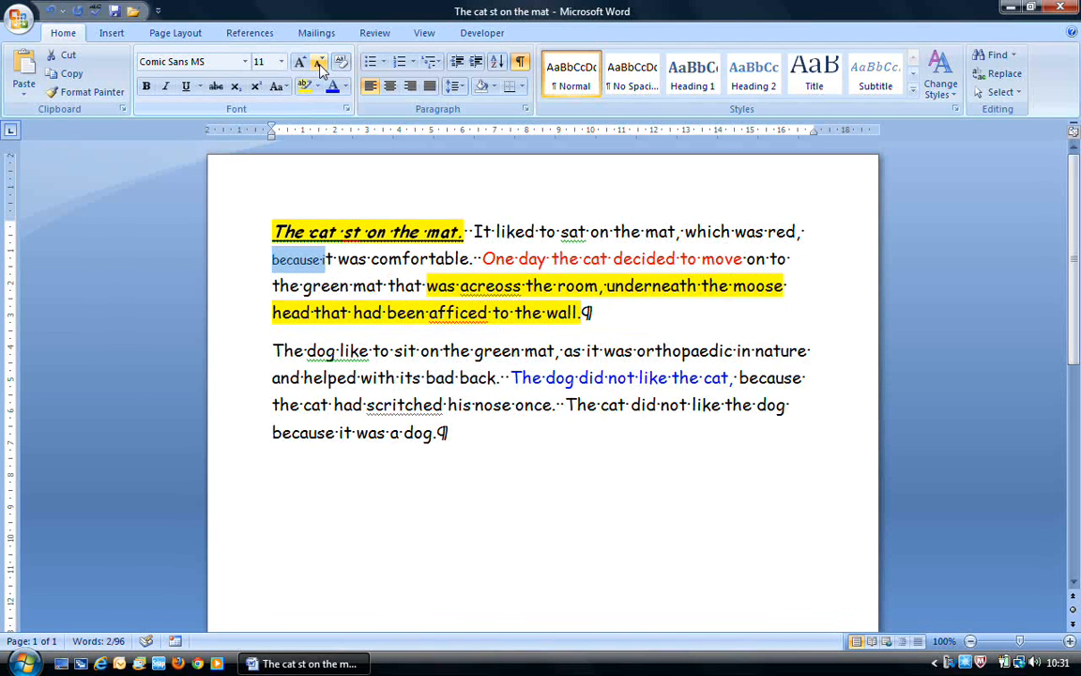
click(318, 66)
click(318, 65)
click(318, 66)
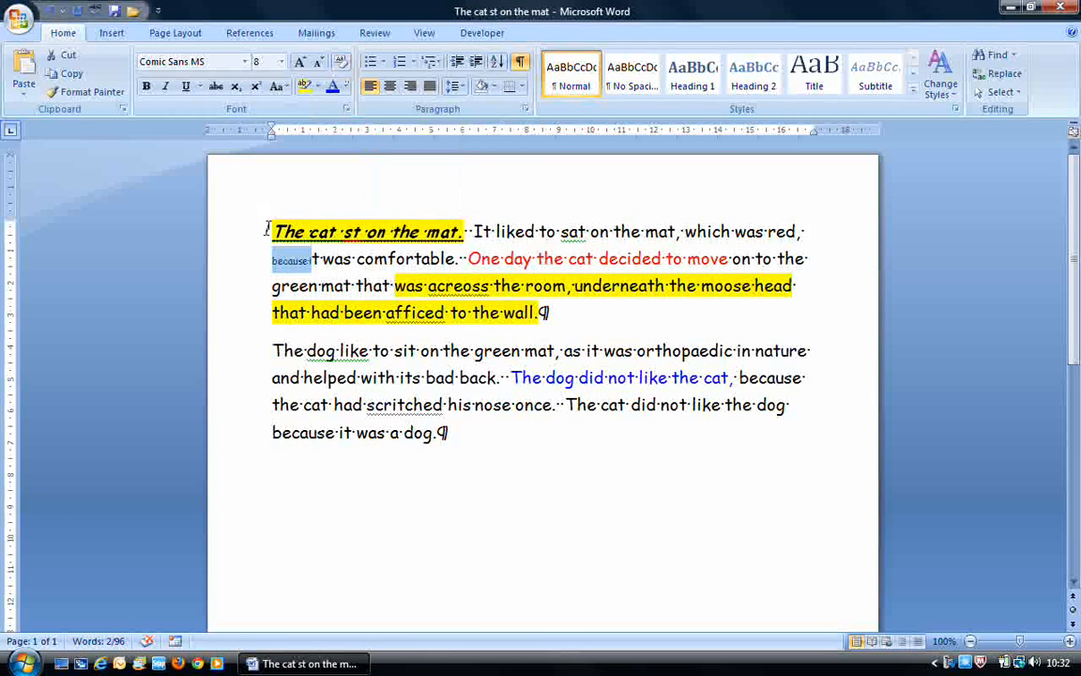
Step: Clear the formatting of both paragraphs, returning them to the default font and size, and deselect the text
drag(269, 226, 557, 447)
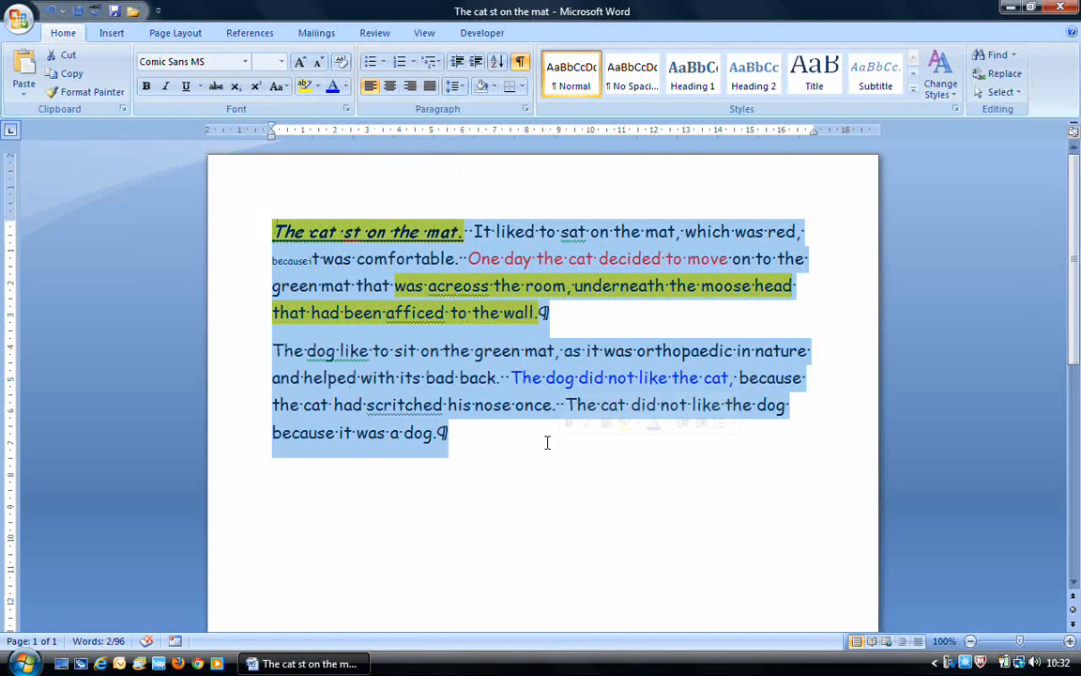
click(343, 67)
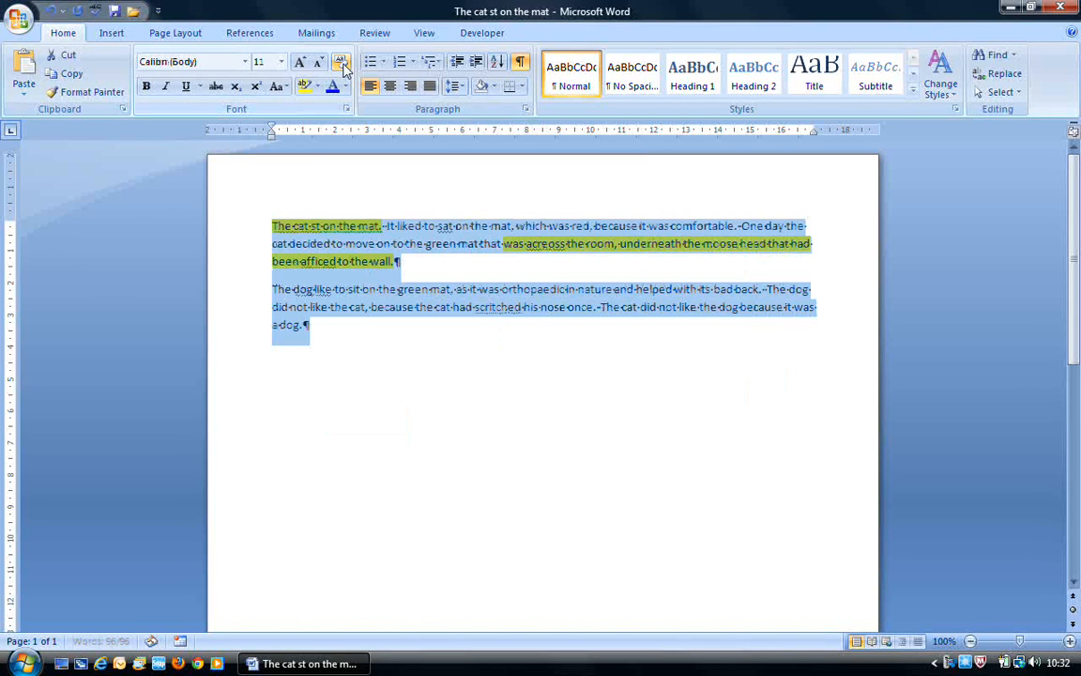
click(384, 357)
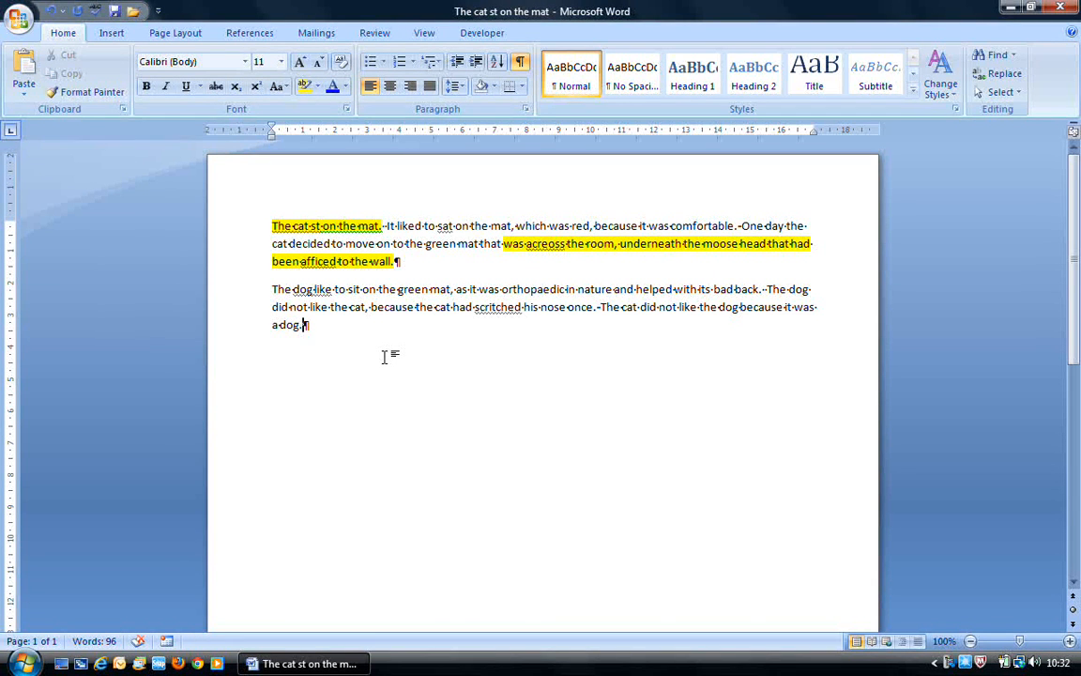
click(465, 345)
Step: Undo the formatting removal and step back through the size changes on "because i" until it is 16 pt
click(48, 12)
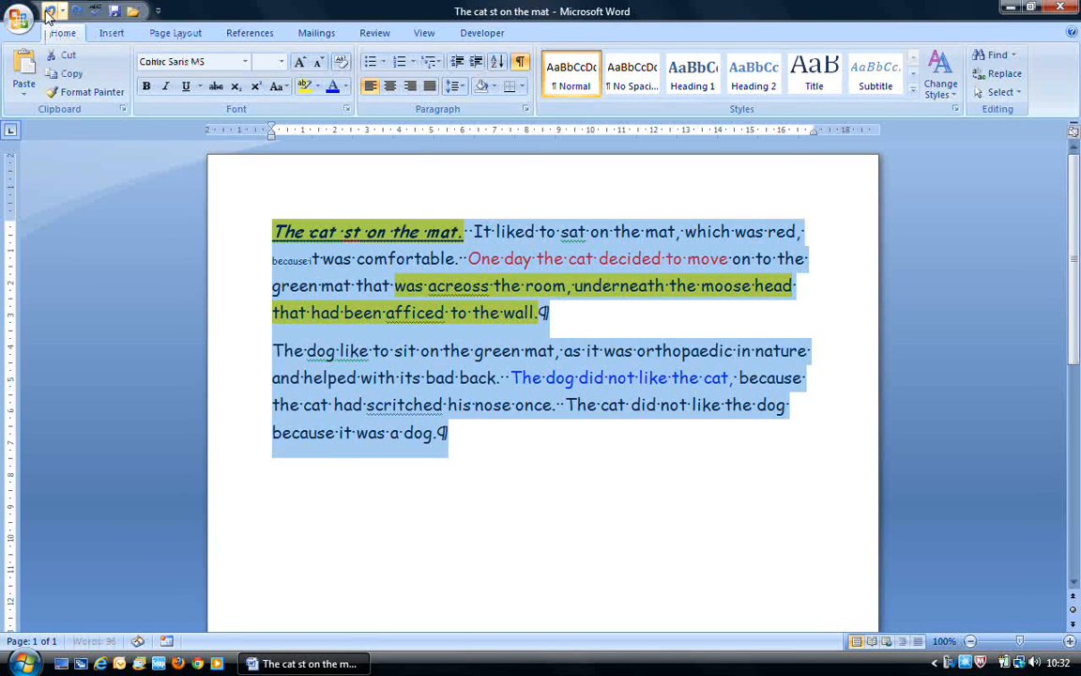
click(48, 12)
click(48, 11)
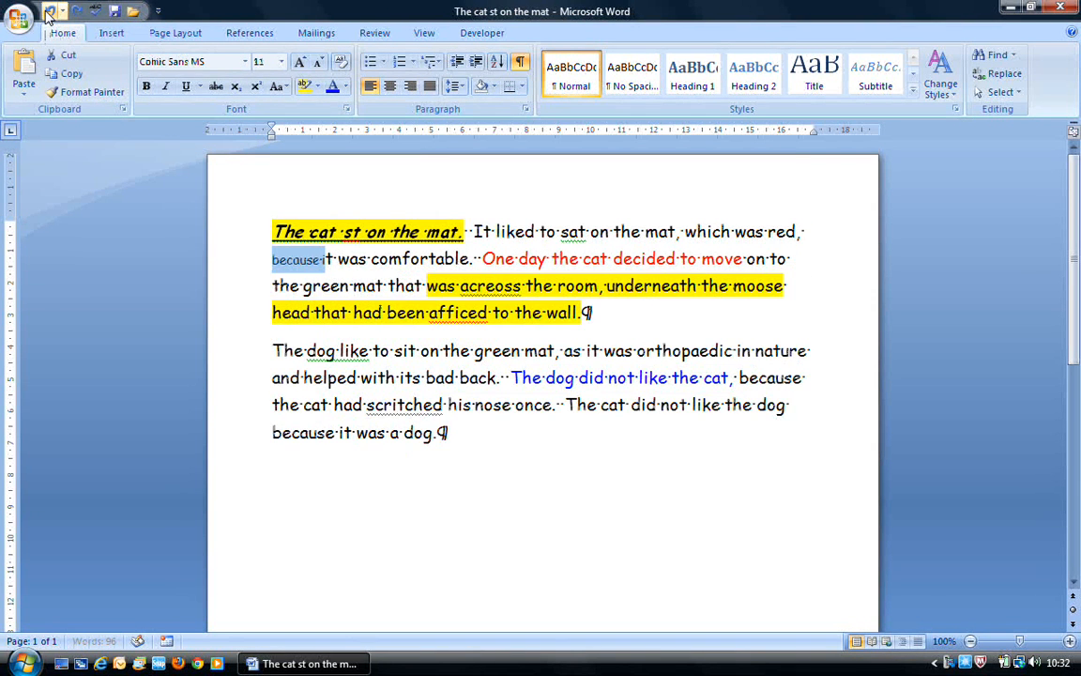
click(48, 11)
click(47, 12)
click(47, 11)
click(47, 11)
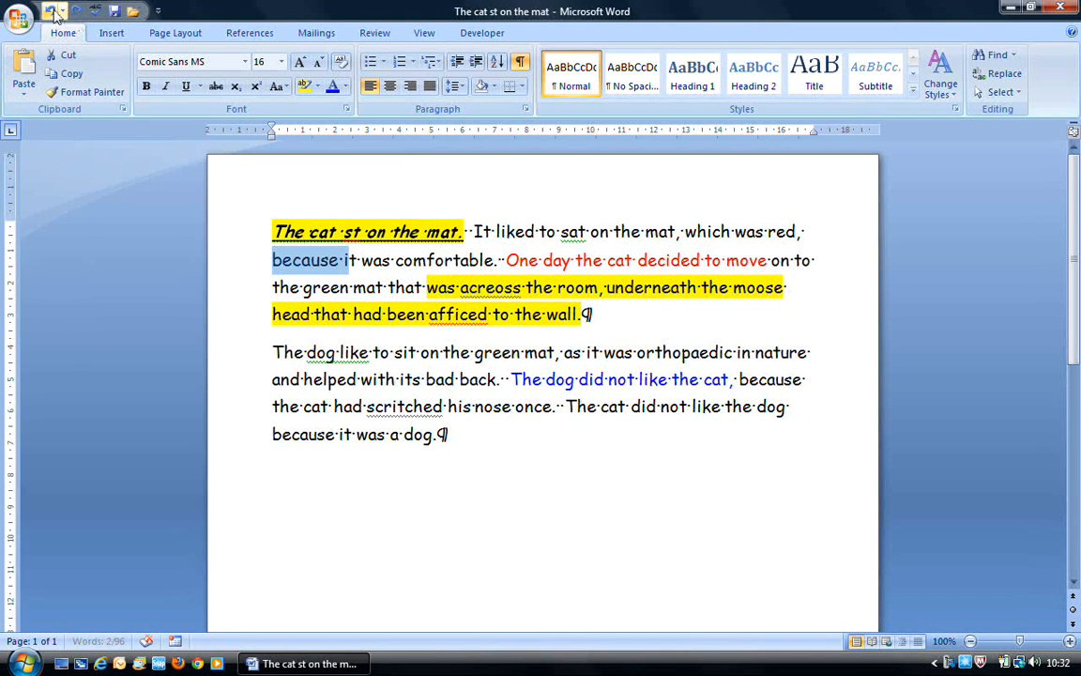
click(48, 11)
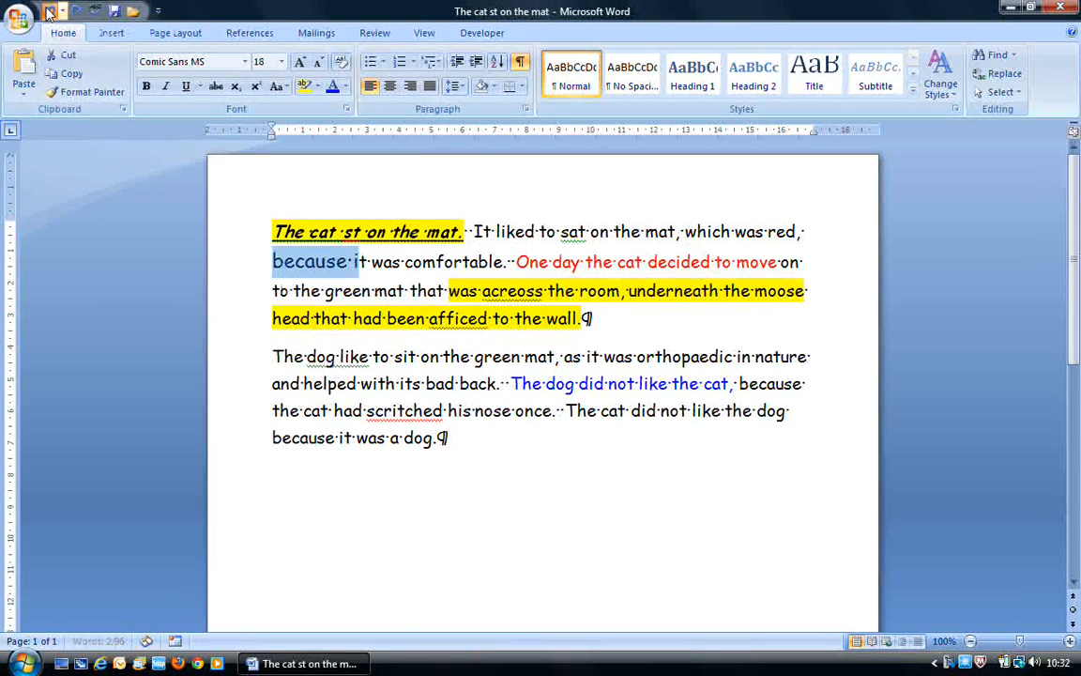
click(48, 11)
click(47, 11)
click(49, 12)
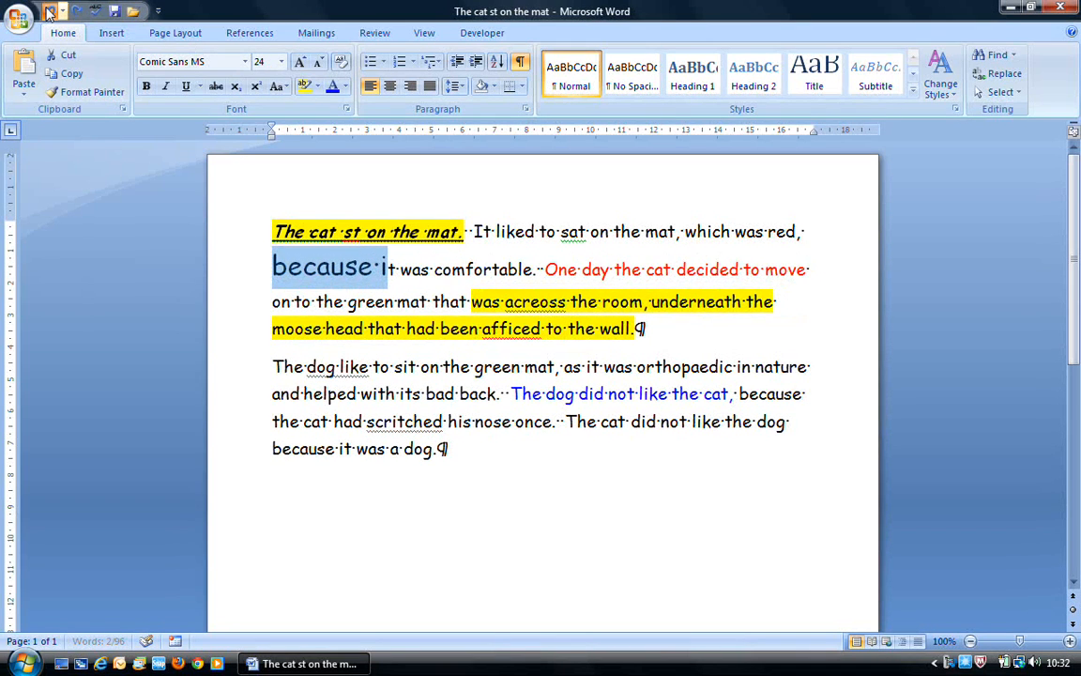
click(49, 13)
click(49, 12)
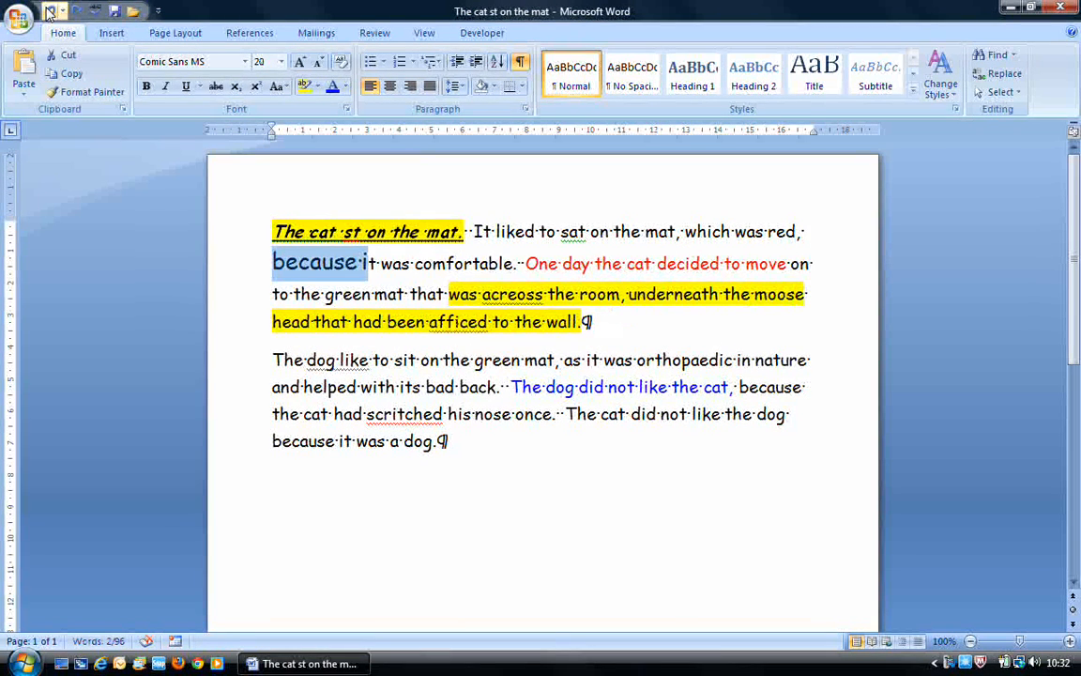
click(49, 13)
click(49, 12)
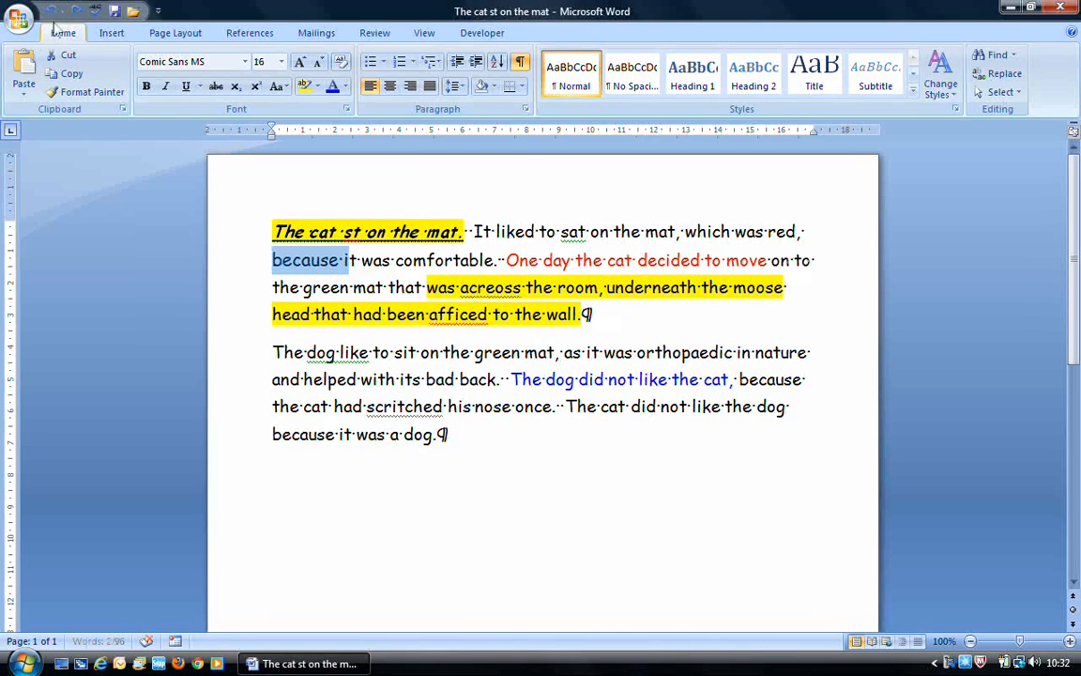
Step: Undo all recorded actions back through the earliest Font Formatting entry in one go, and deselect the text
click(62, 13)
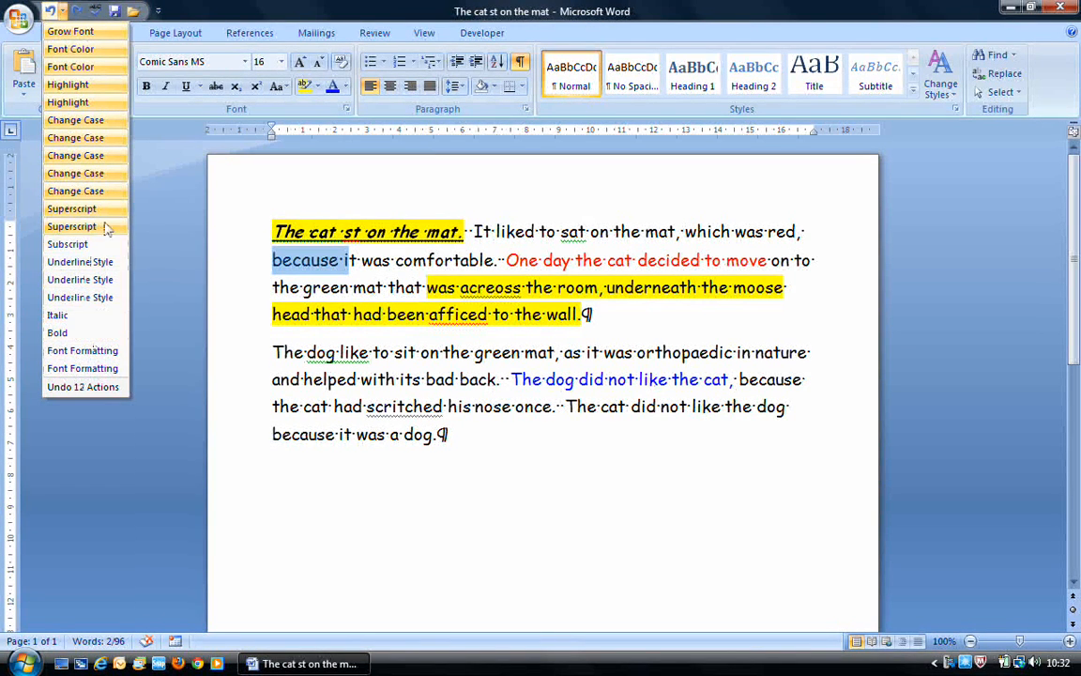
click(93, 351)
click(488, 364)
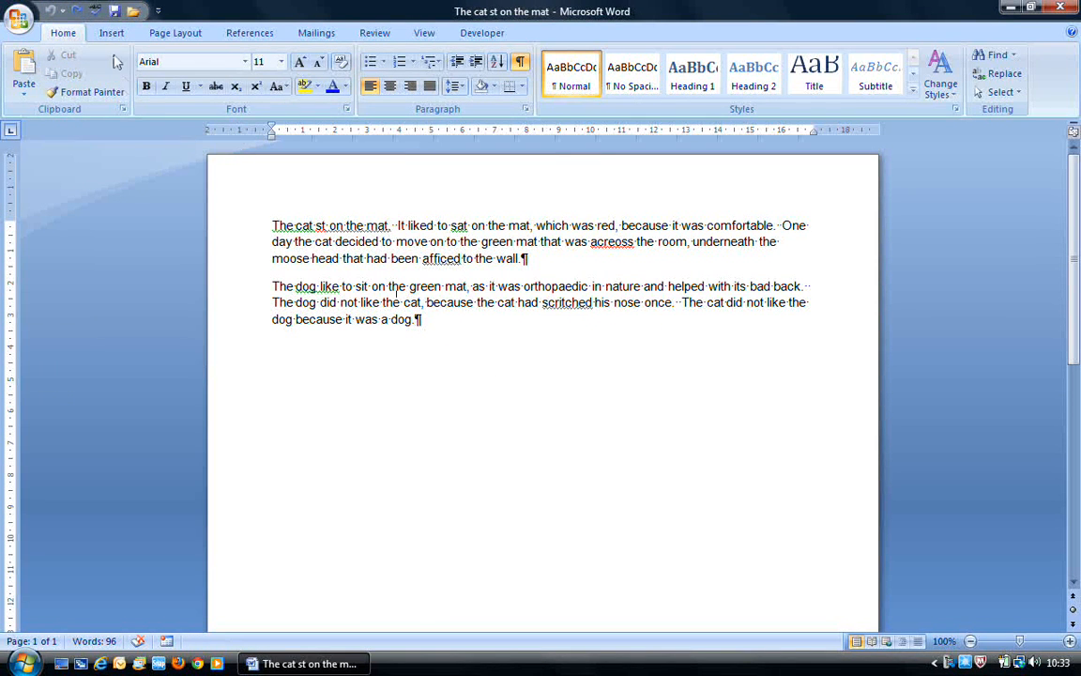
Step: Redo the undone formatting one action at a time up to the yellow highlight on "was acreoss the room" through "to the wall."
click(77, 11)
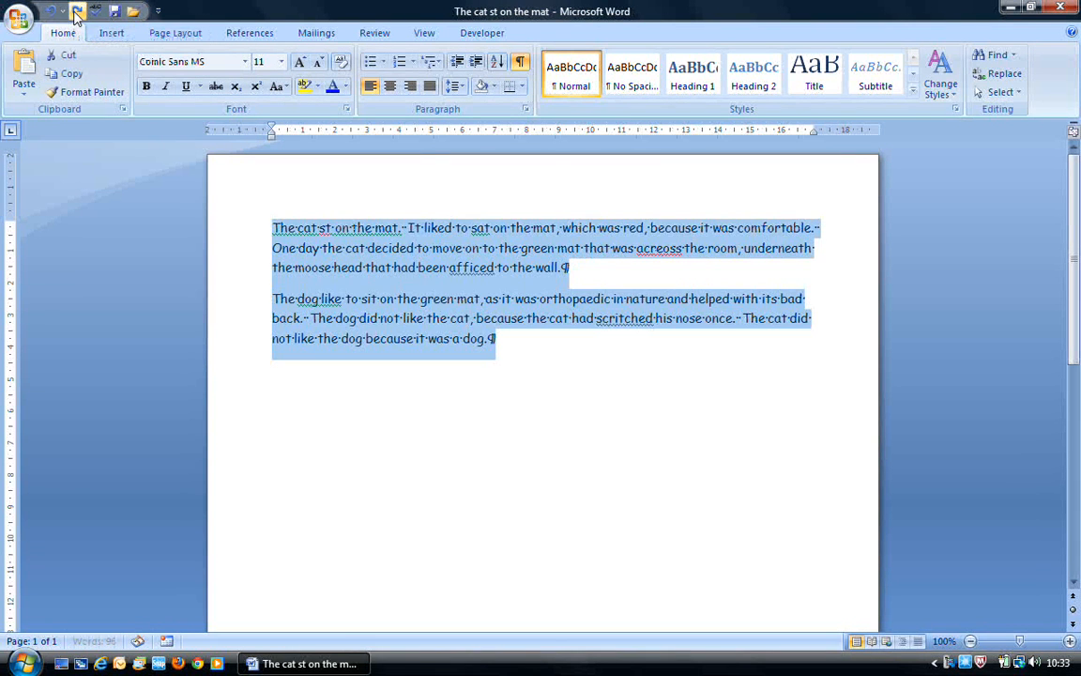
click(77, 11)
click(77, 11)
click(77, 12)
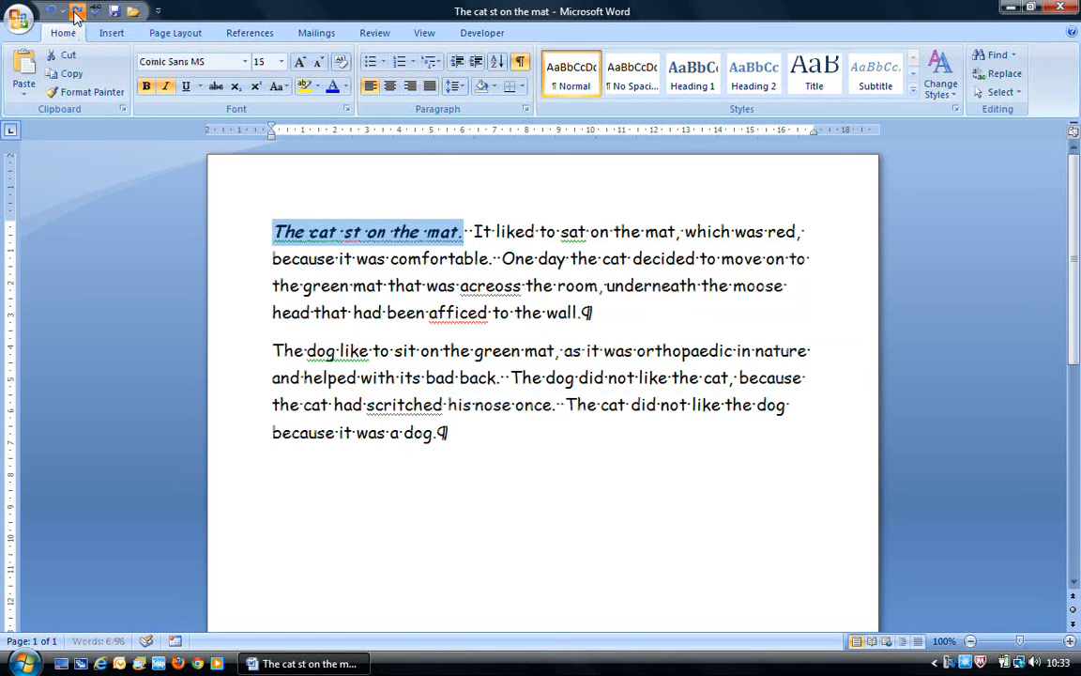
click(77, 12)
click(77, 12)
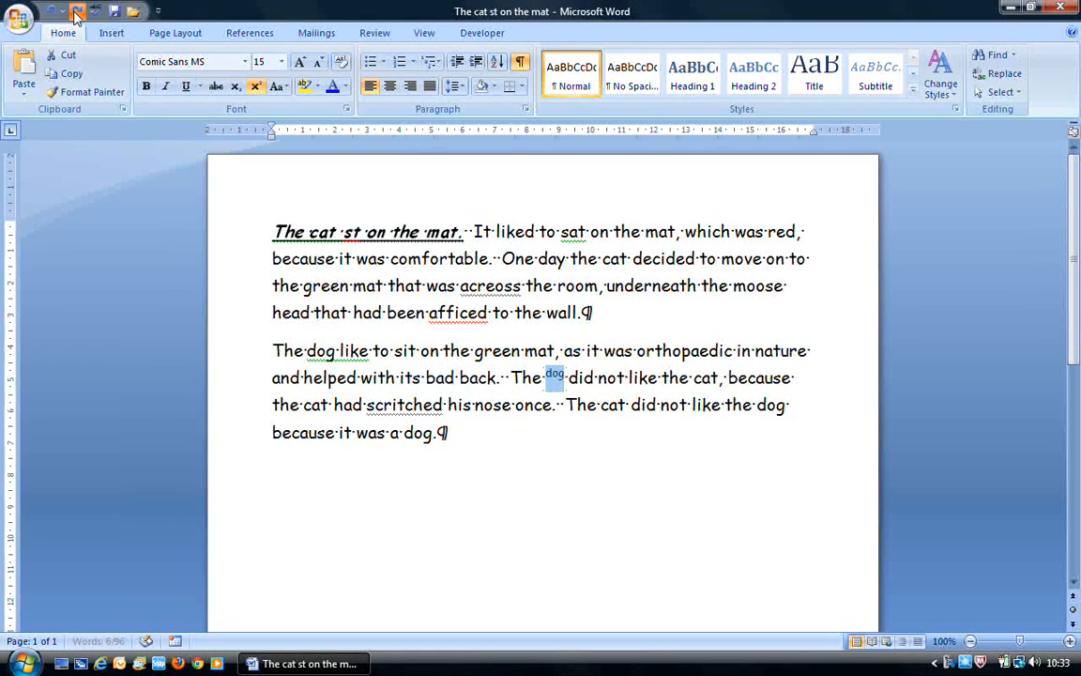
click(77, 11)
click(77, 11)
click(77, 12)
click(77, 11)
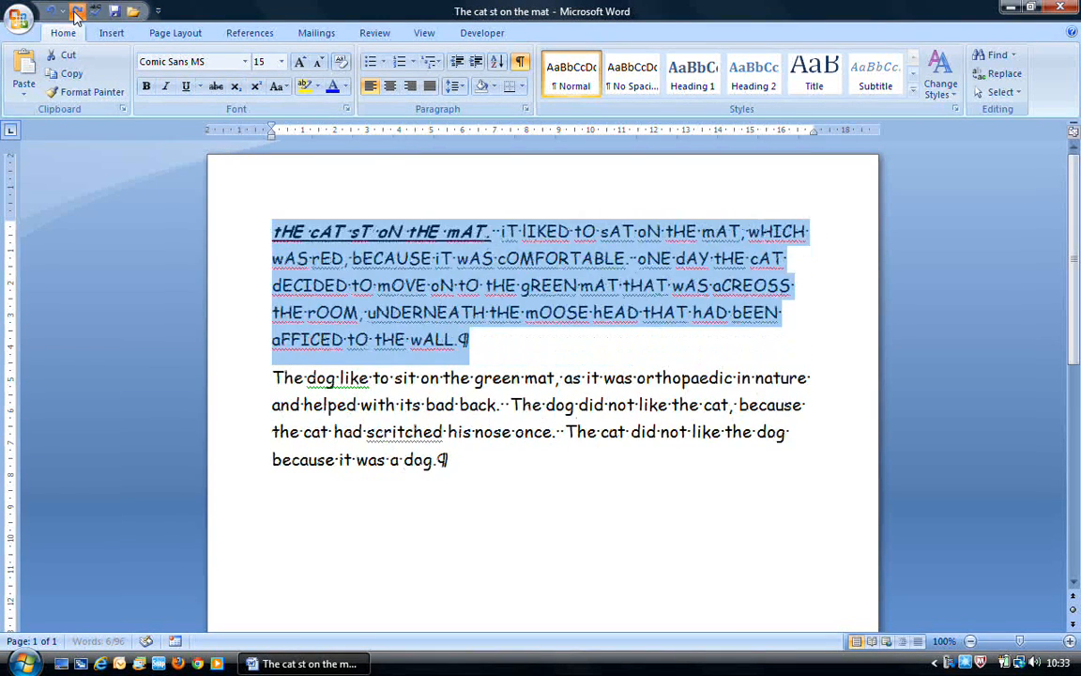
click(77, 11)
click(77, 12)
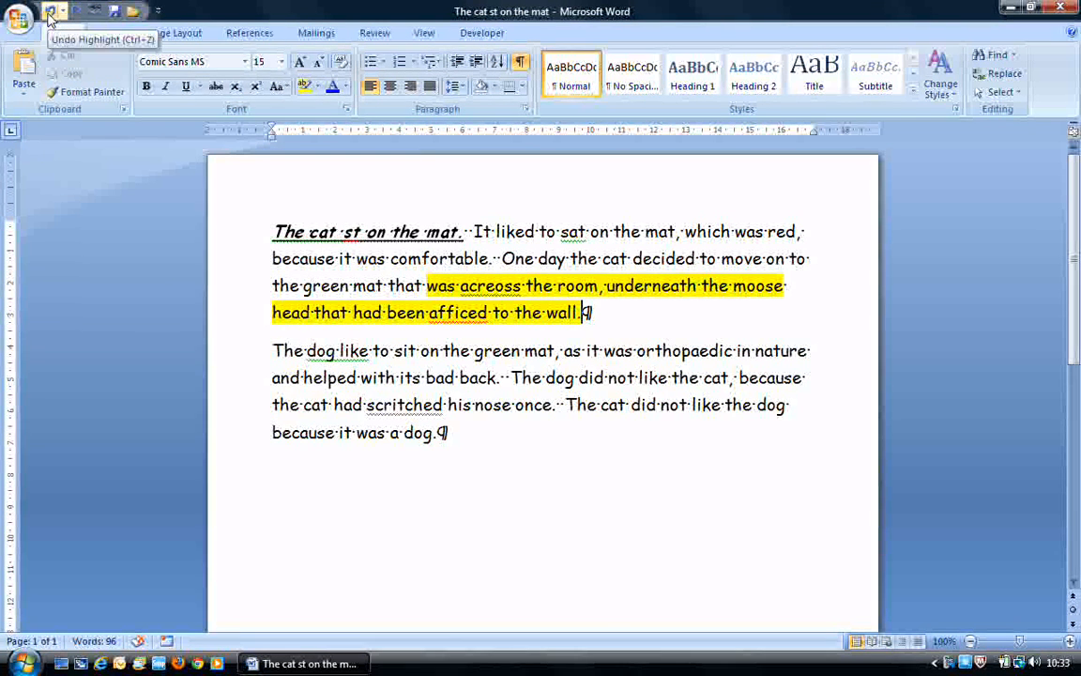
click(50, 19)
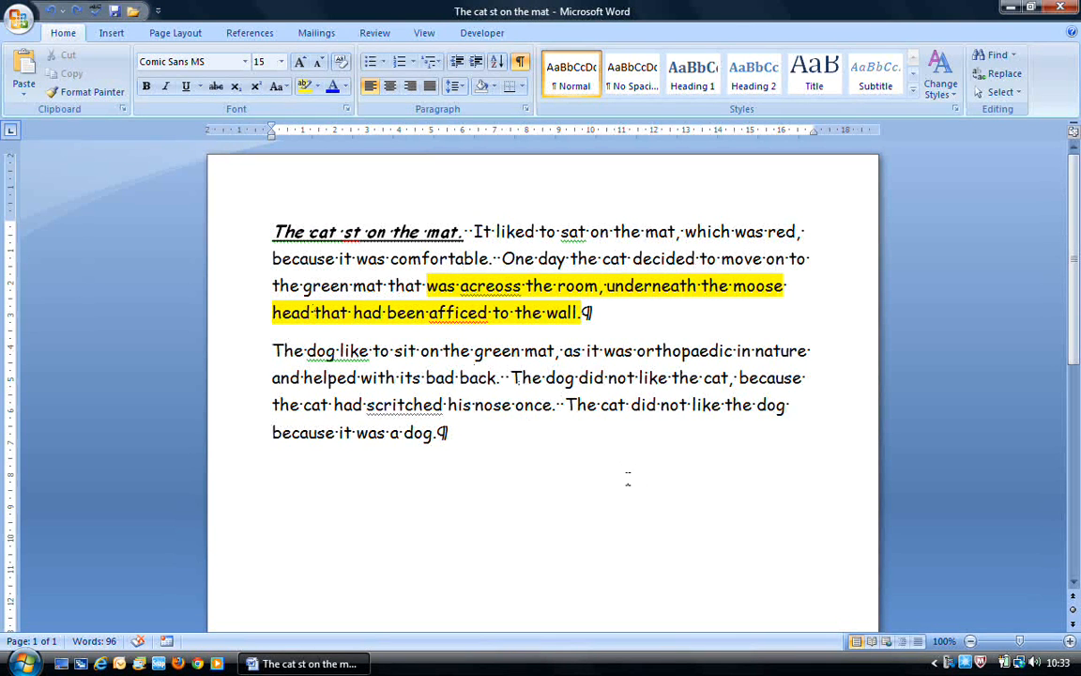
Step: Start a new paragraph below the second one and turn on bold, underline and the blue font colour for it
click(481, 439)
key(Return)
click(145, 85)
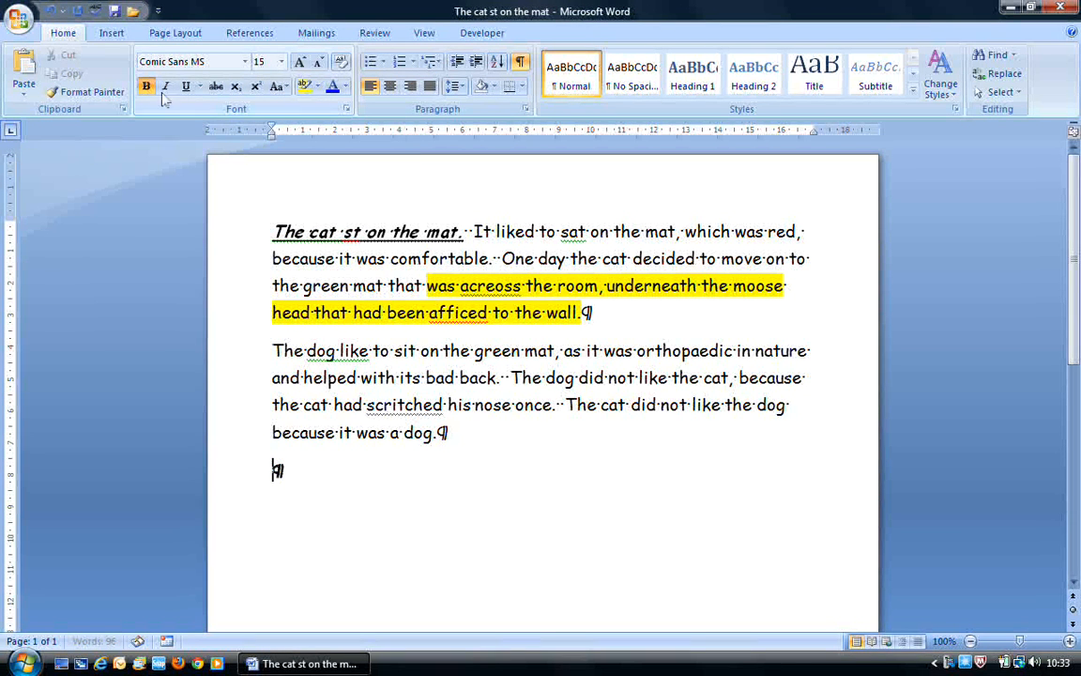
click(166, 88)
click(185, 88)
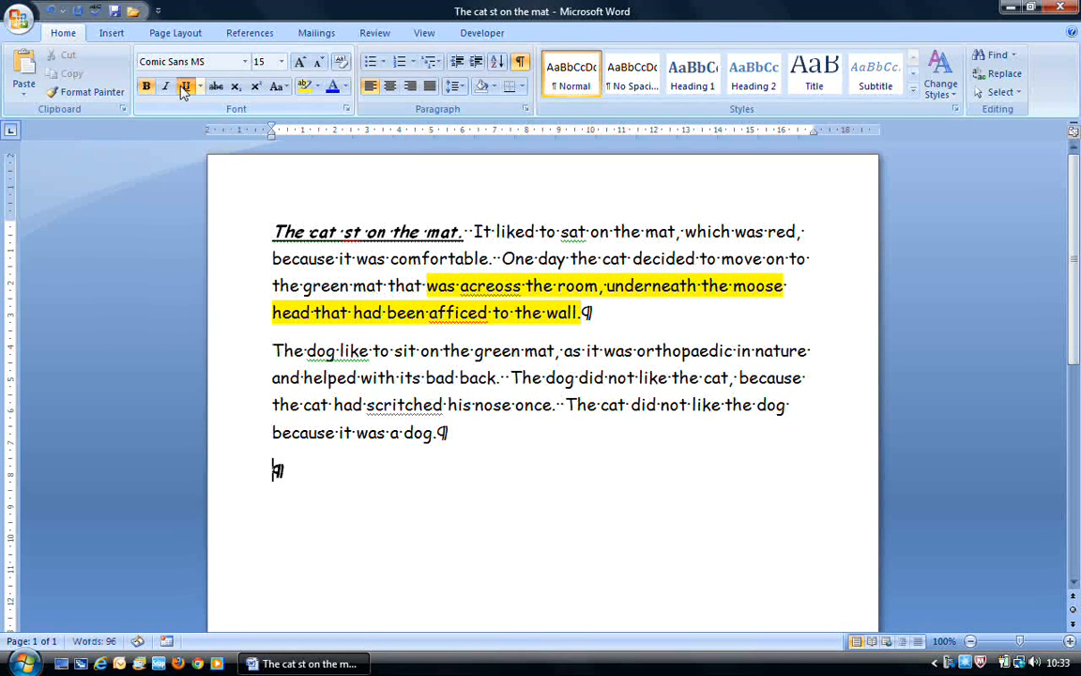
click(332, 87)
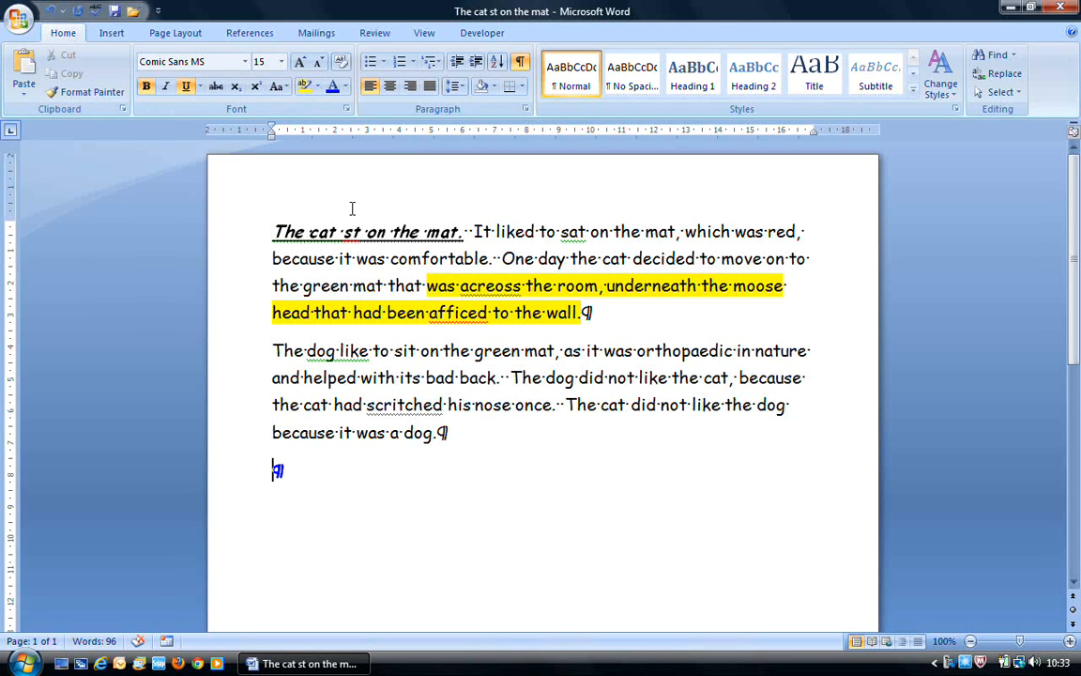
Step: Write "This text is in bold, underlined and a blue colour" in the new paragraph
text(This text i)
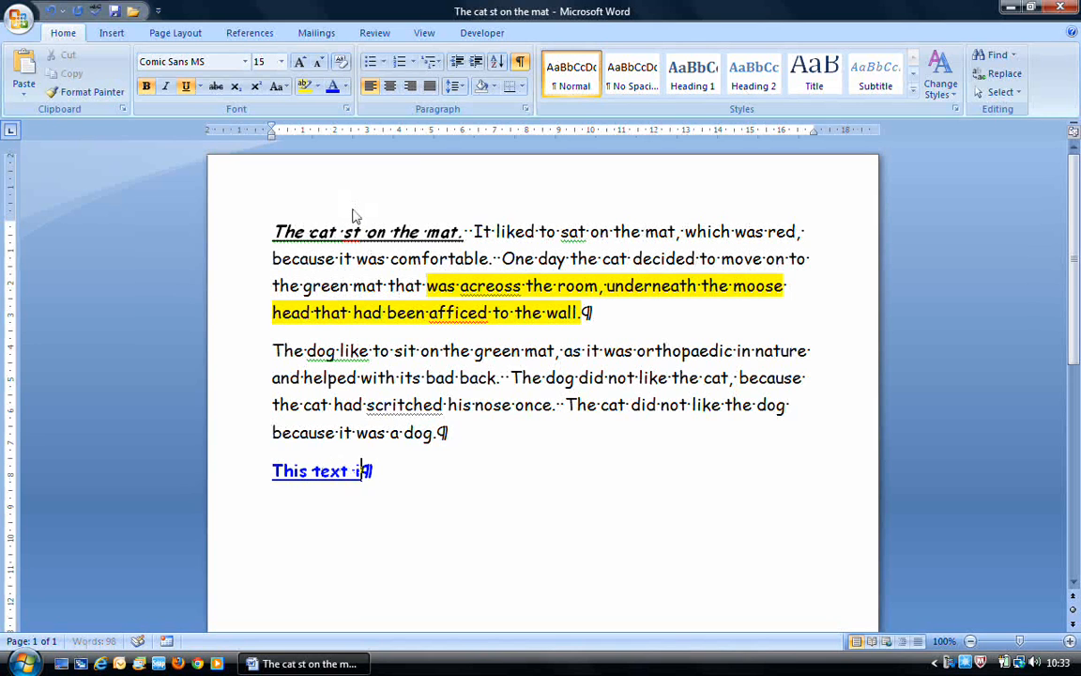
text(s in b)
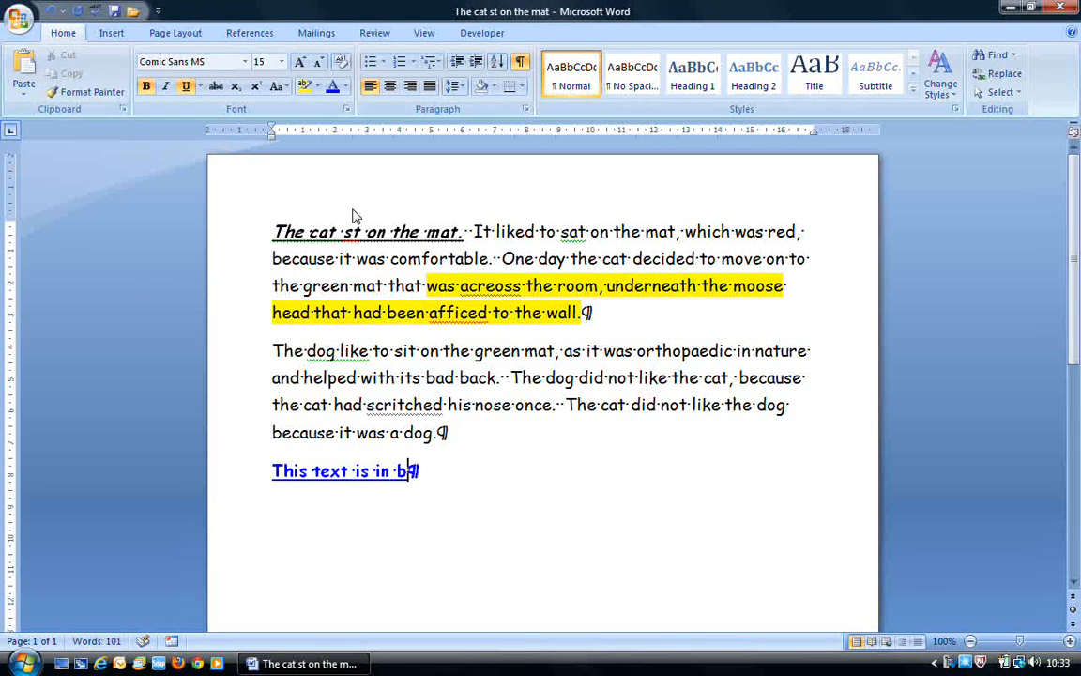
text(old,)
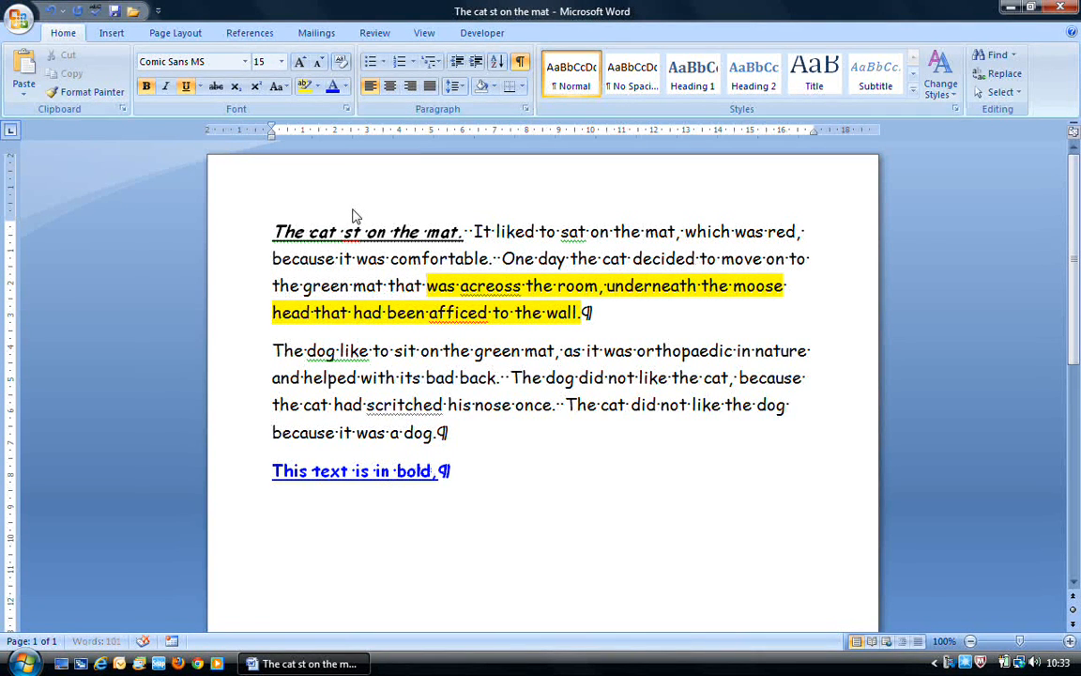
text( underli)
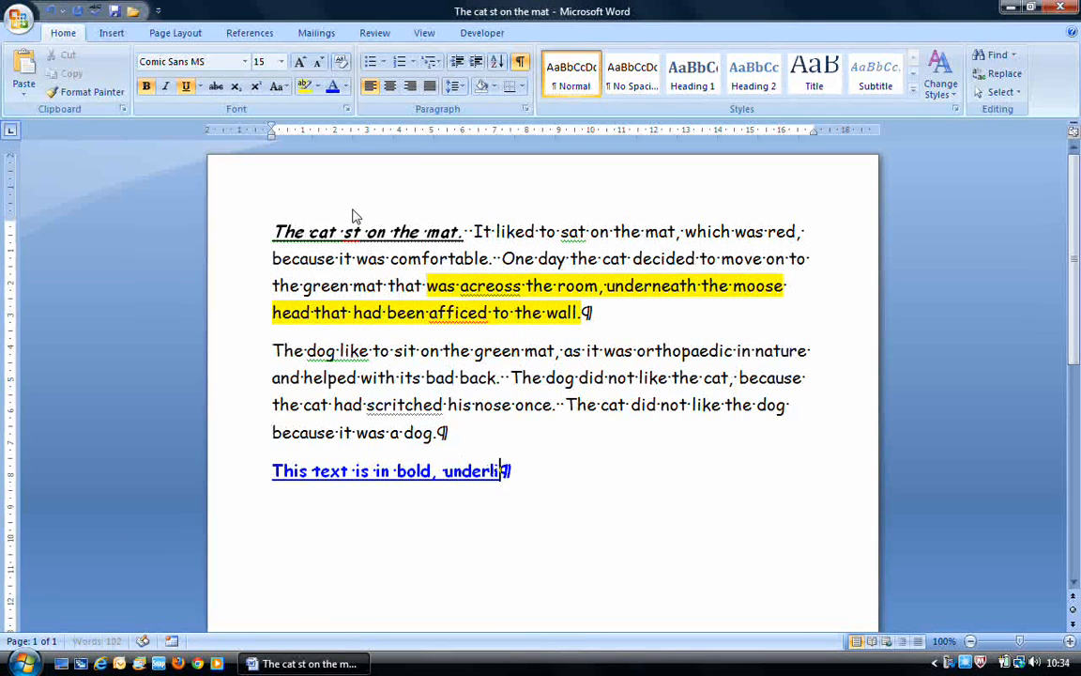
text(ned and )
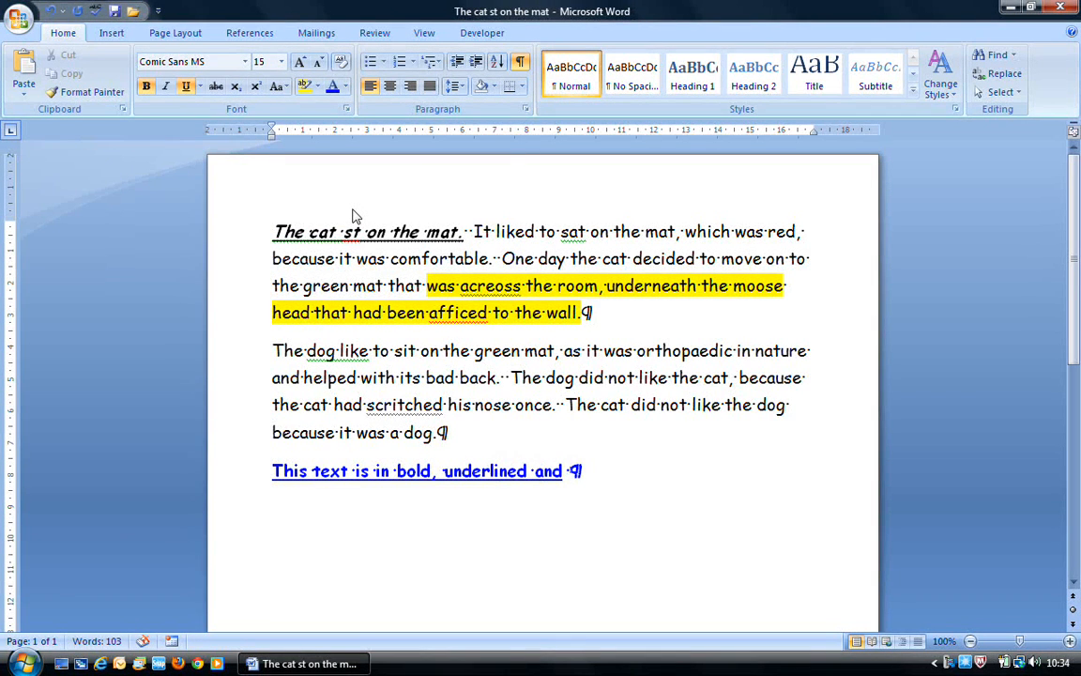
text(a blu)
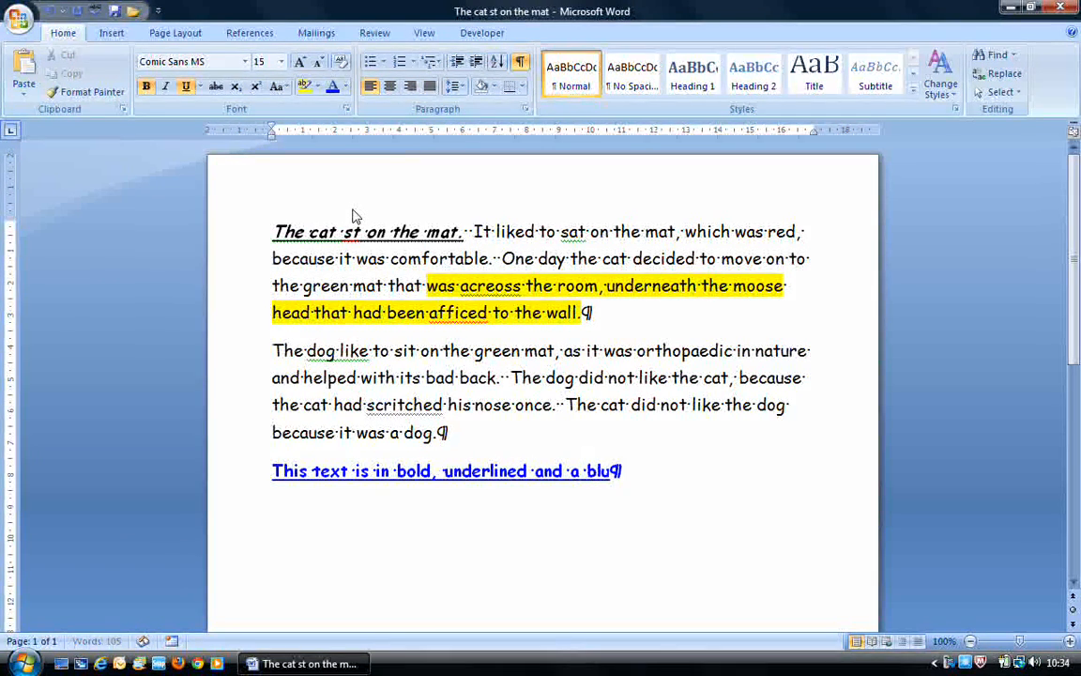
text(e colour)
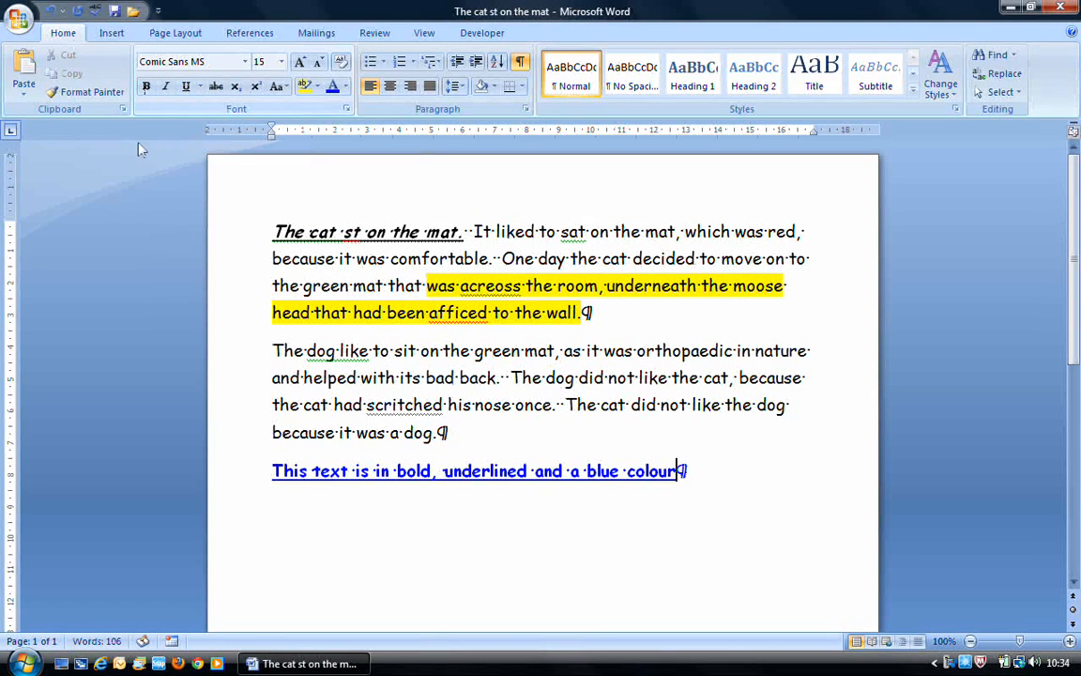
Step: Set the font colour to Automatic, with bold and underline off, and continue the sentence with "and now it has been turned off"
click(346, 86)
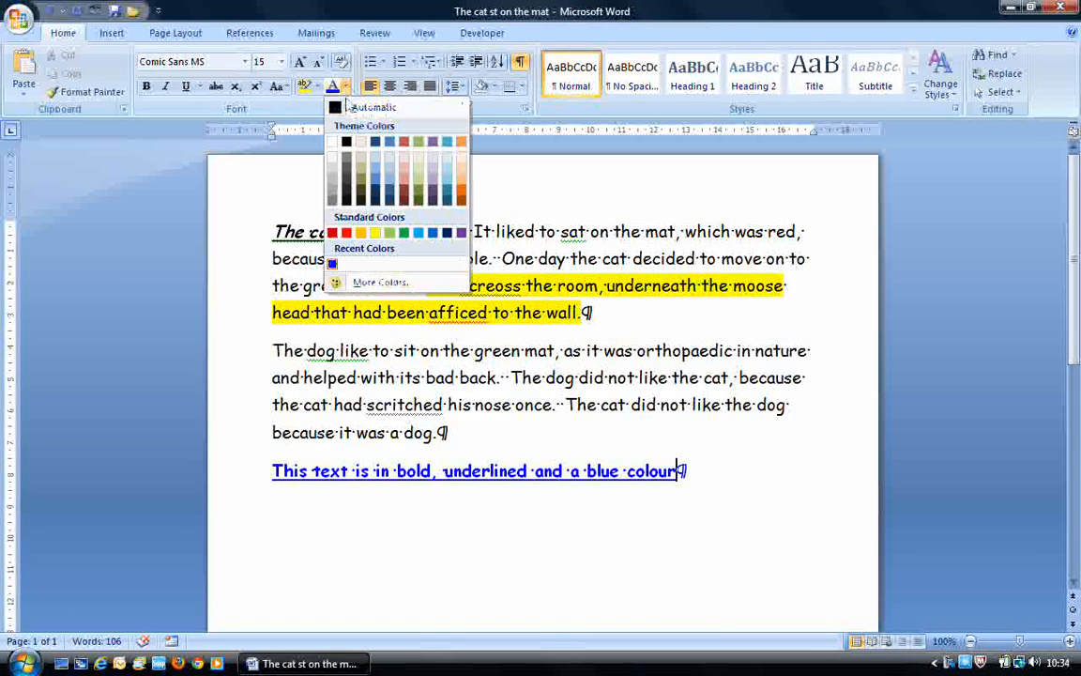
click(349, 107)
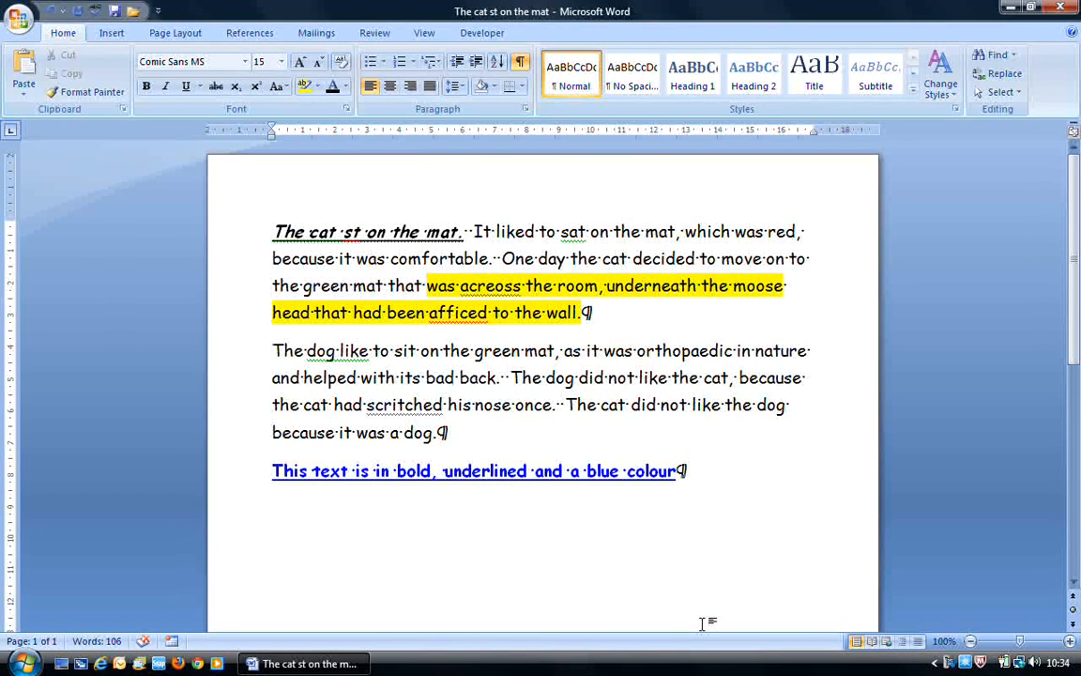
text(and n)
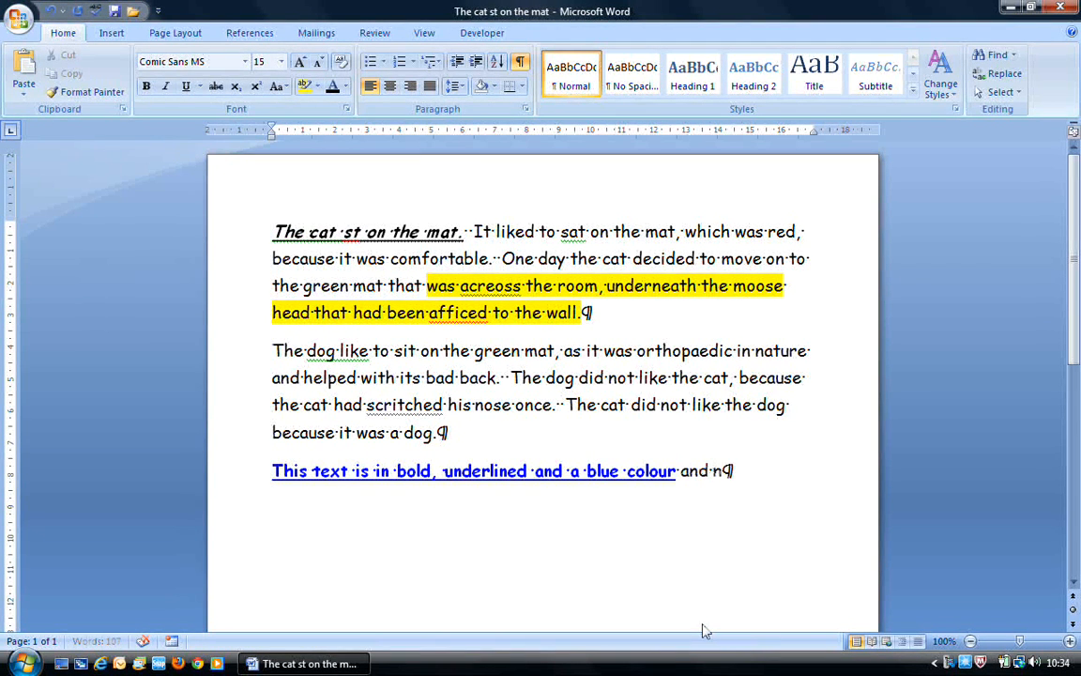
text(ow it has )
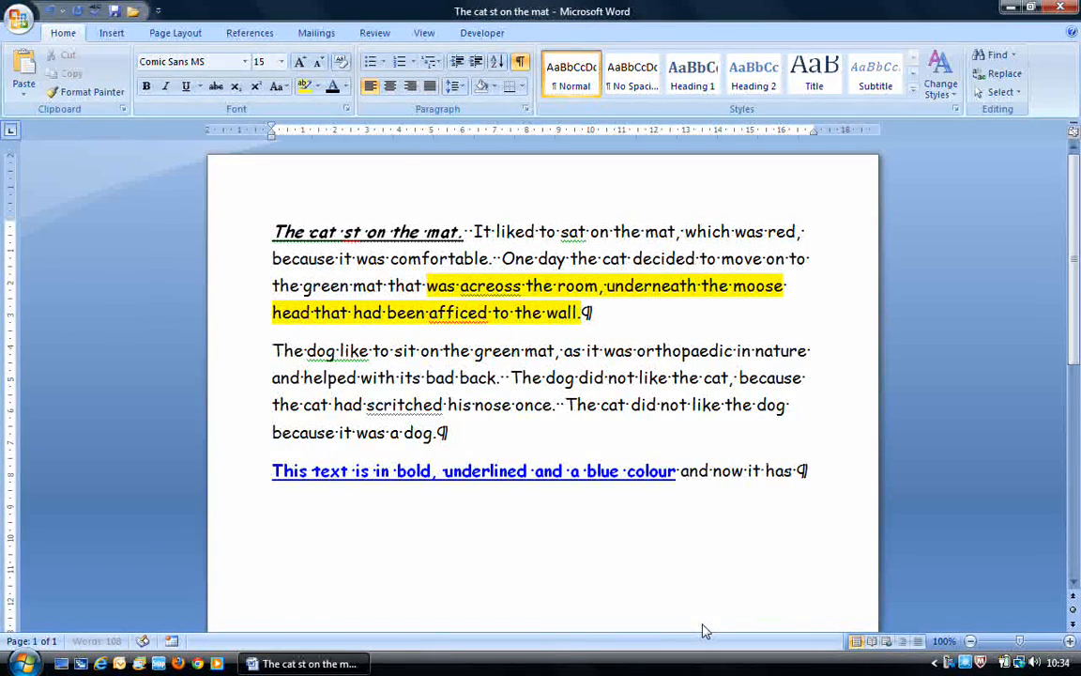
text(been turne)
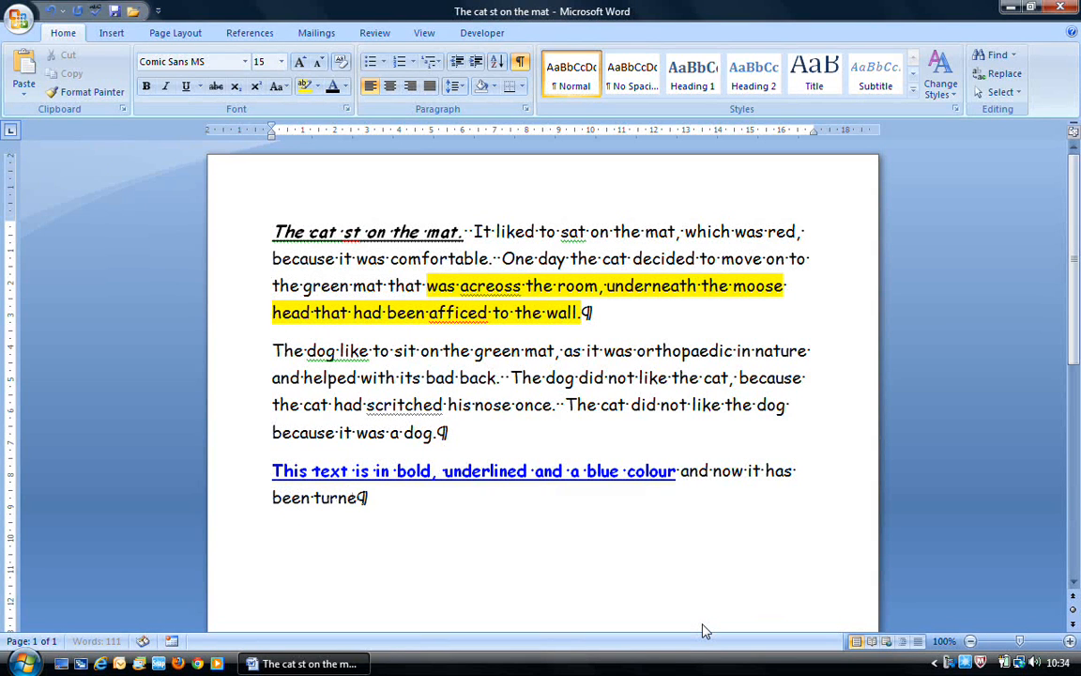
text(d off)
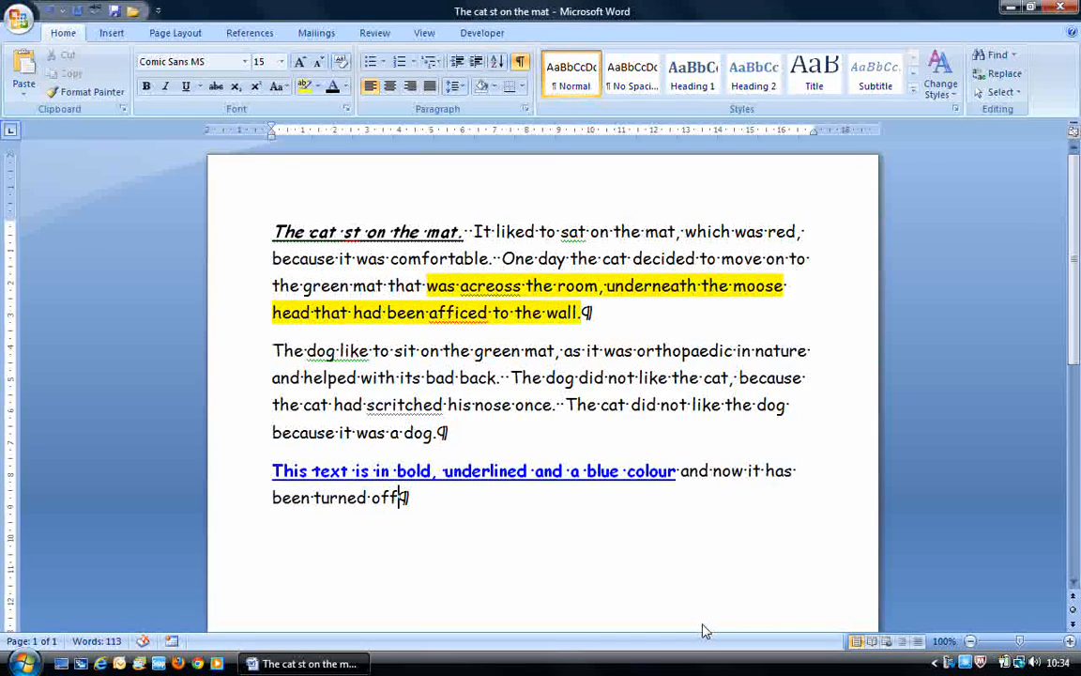